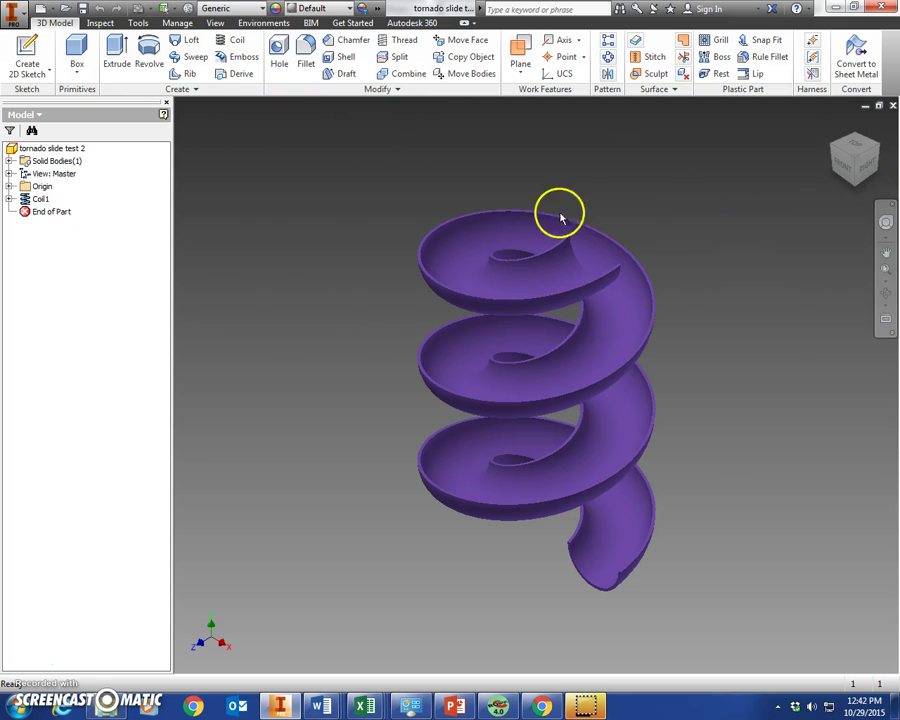
Create a new part from the Standard (in).ipt template and start a 2D sketch.
{"action": "mouse_move", "coordinate": [853, 172]}
{"action": "left_mouse_down"}
{"action": "mouse_move", "coordinate": [800, 141]}
{"action": "mouse_move", "coordinate": [691, 151]}
{"action": "mouse_move", "coordinate": [611, 211]}
{"action": "mouse_move", "coordinate": [777, 193]}
{"action": "mouse_move", "coordinate": [800, 147]}
{"action": "left_mouse_up"}
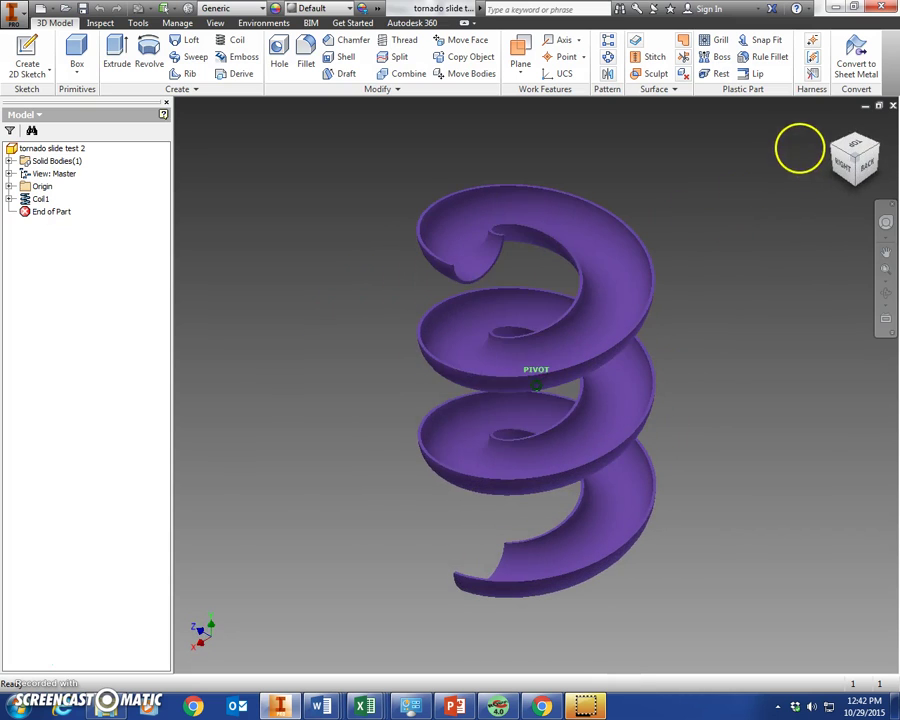
{"action": "left_click", "coordinate": [833, 125]}
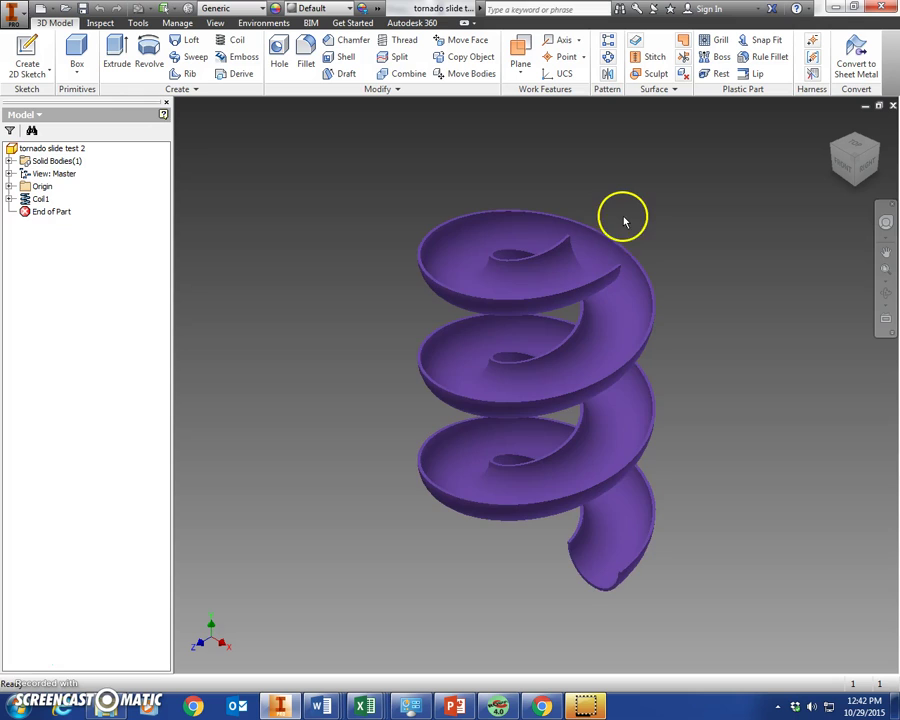
{"action": "left_click", "coordinate": [12, 12]}
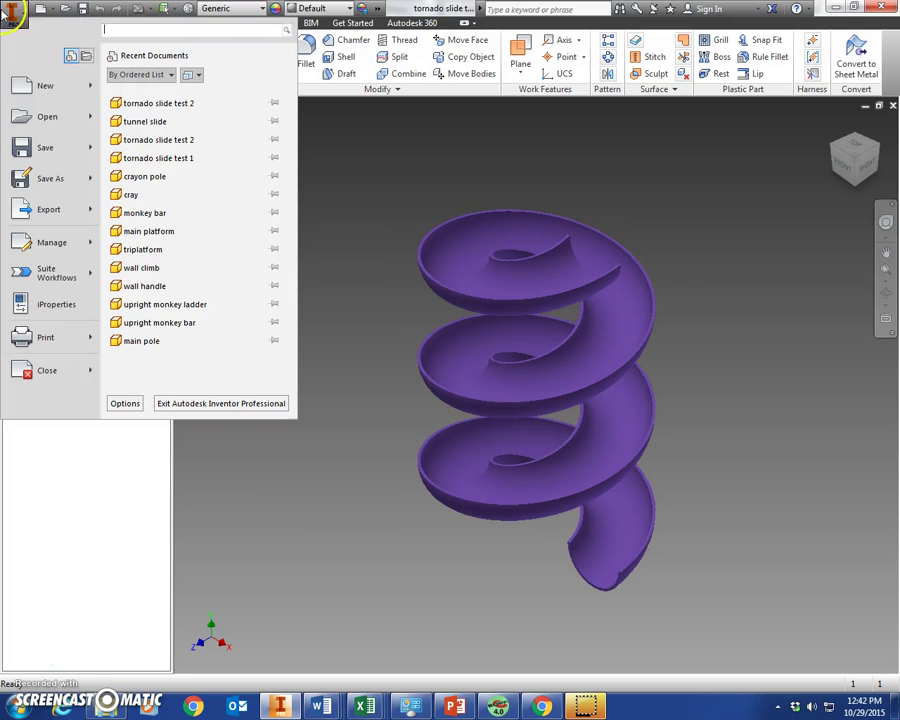
{"action": "left_click", "coordinate": [54, 86]}
{"action": "left_click", "coordinate": [163, 95]}
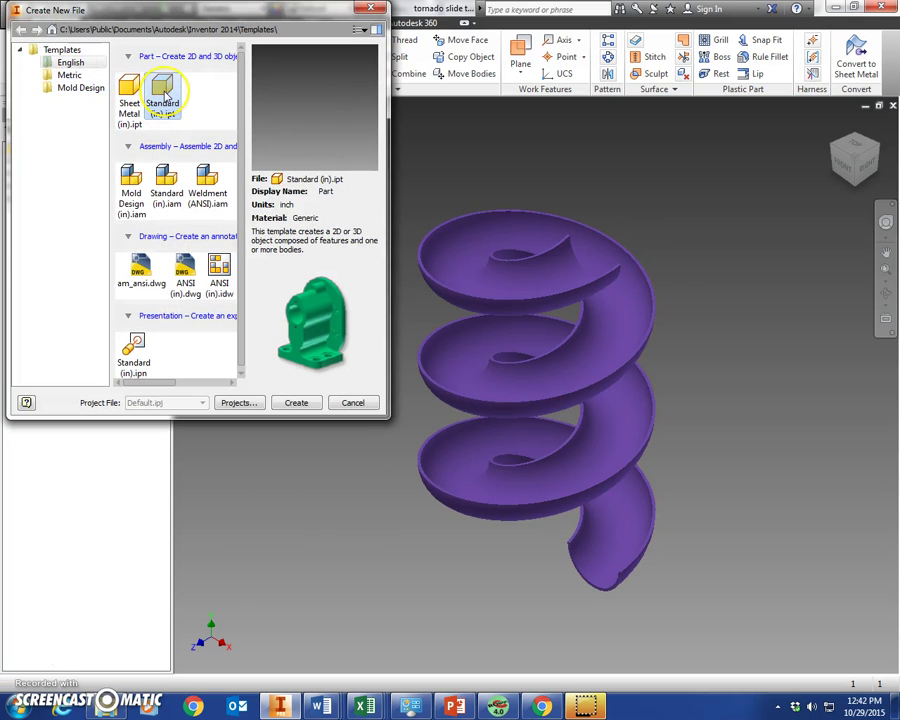
{"action": "double_click", "coordinate": [163, 95]}
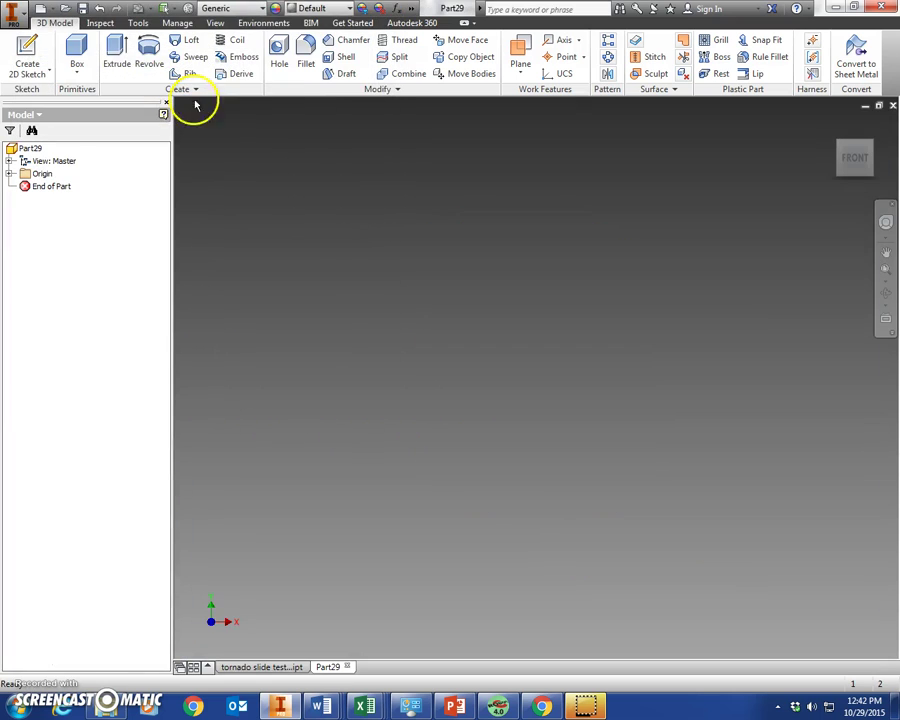
{"action": "left_click", "coordinate": [28, 50]}
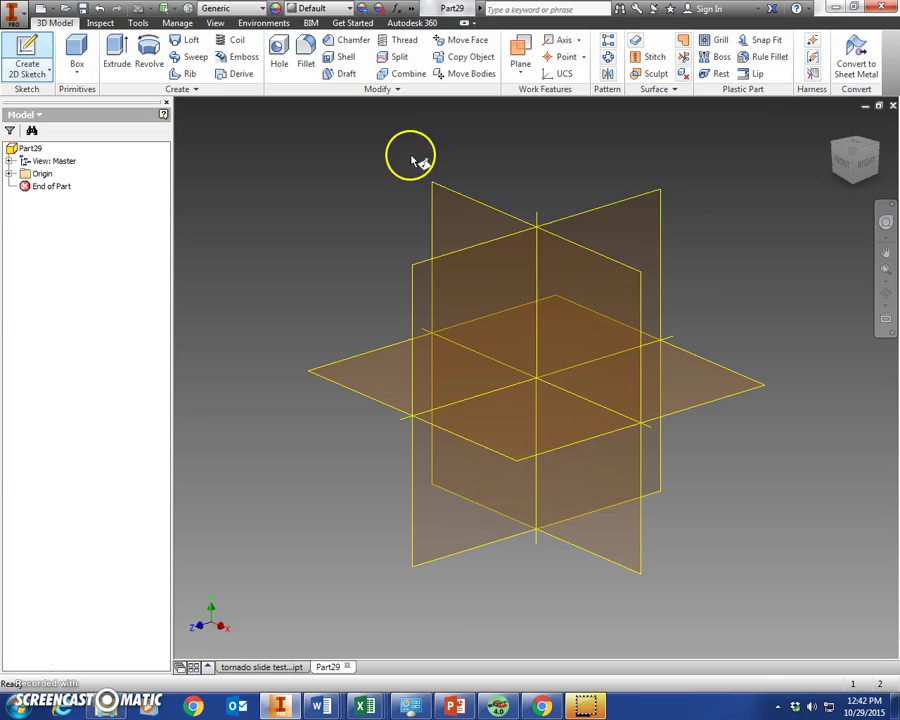
Place the sketch on an origin plane and draw a vertical line 24 inches up from the origin.
{"action": "left_click", "coordinate": [452, 207]}
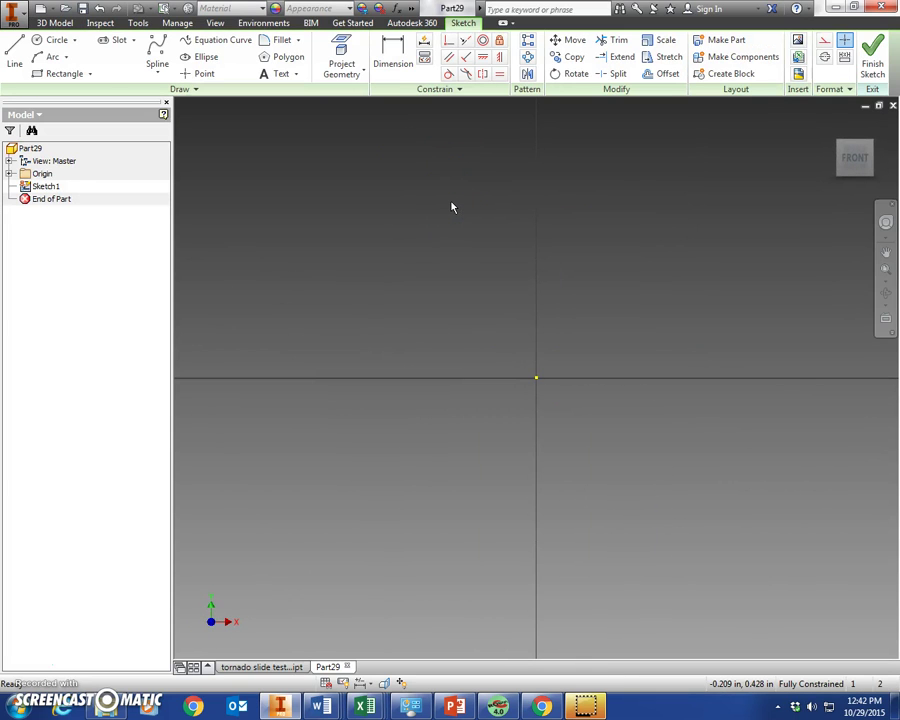
{"action": "left_click", "coordinate": [18, 50]}
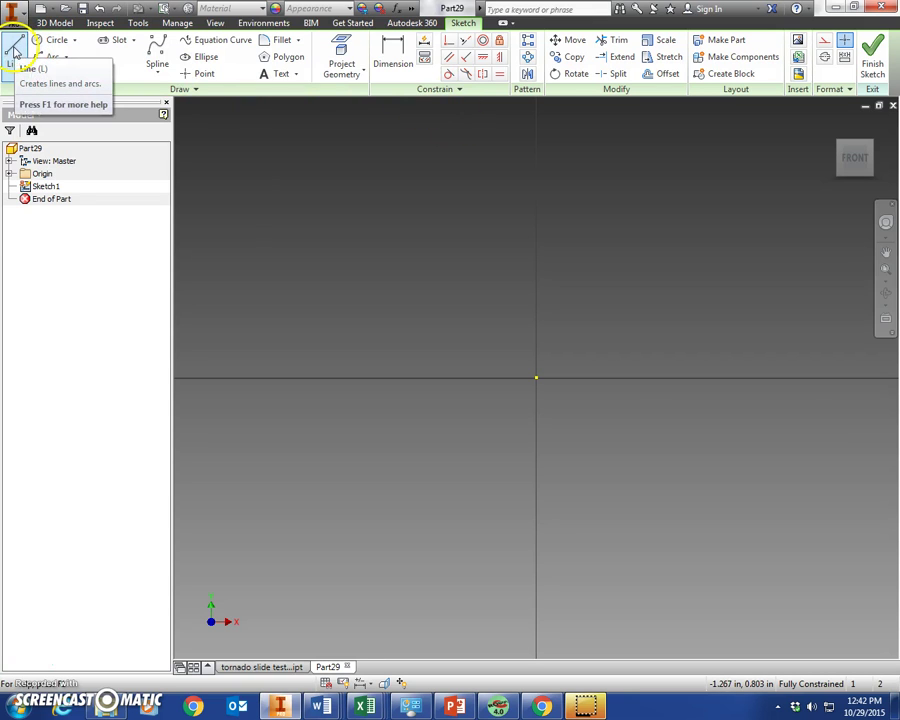
{"action": "left_click", "coordinate": [17, 52]}
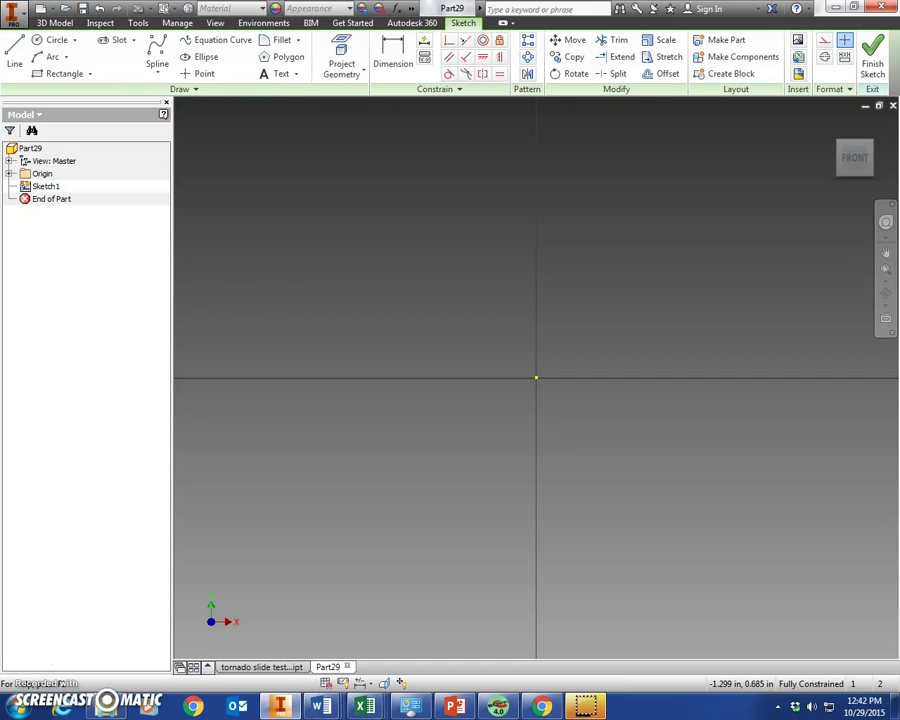
{"action": "left_click", "coordinate": [10, 58]}
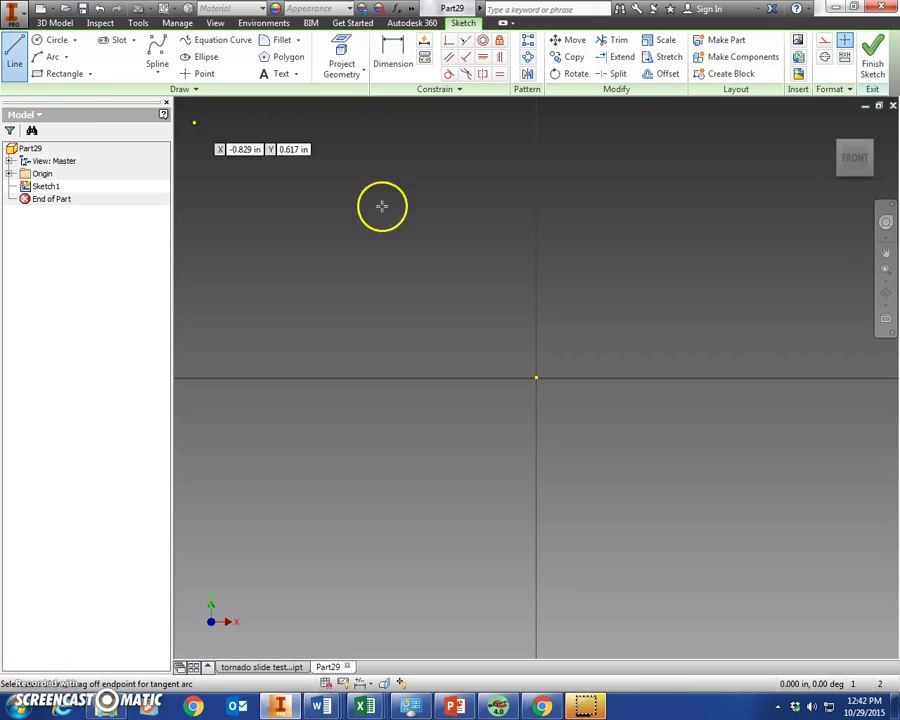
{"action": "left_click", "coordinate": [537, 378]}
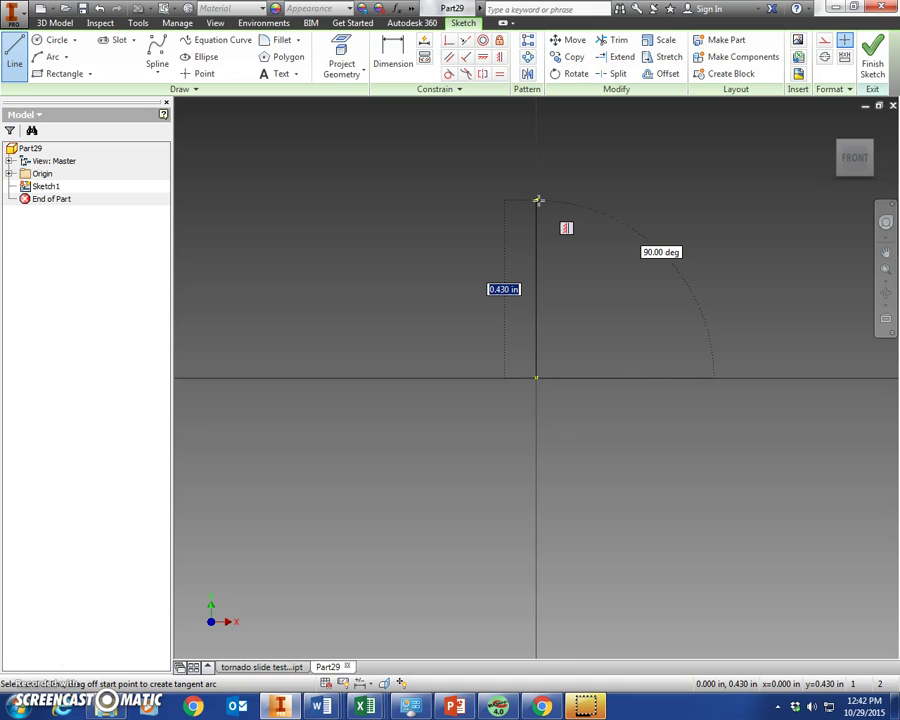
{"action": "type", "text": "24"}
{"action": "key", "text": "Return"}
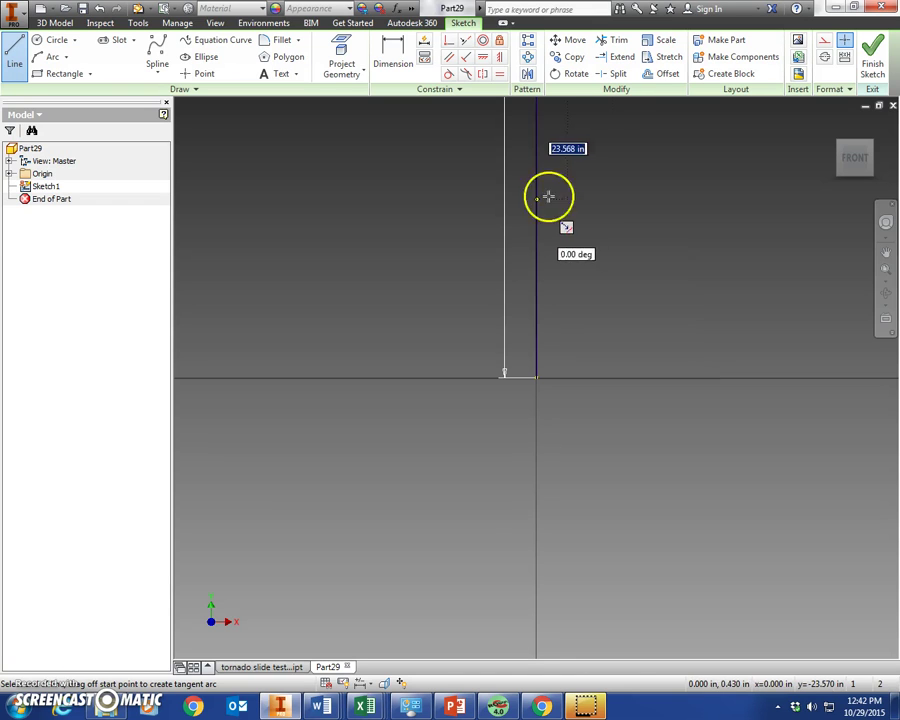
{"action": "left_click", "coordinate": [886, 270]}
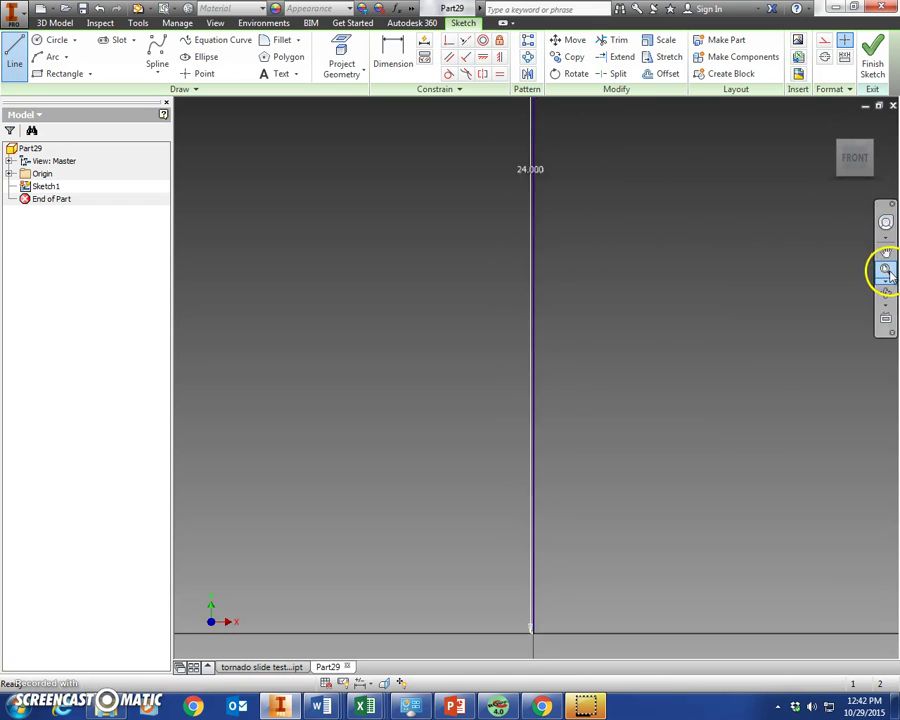
{"action": "key", "text": "Escape"}
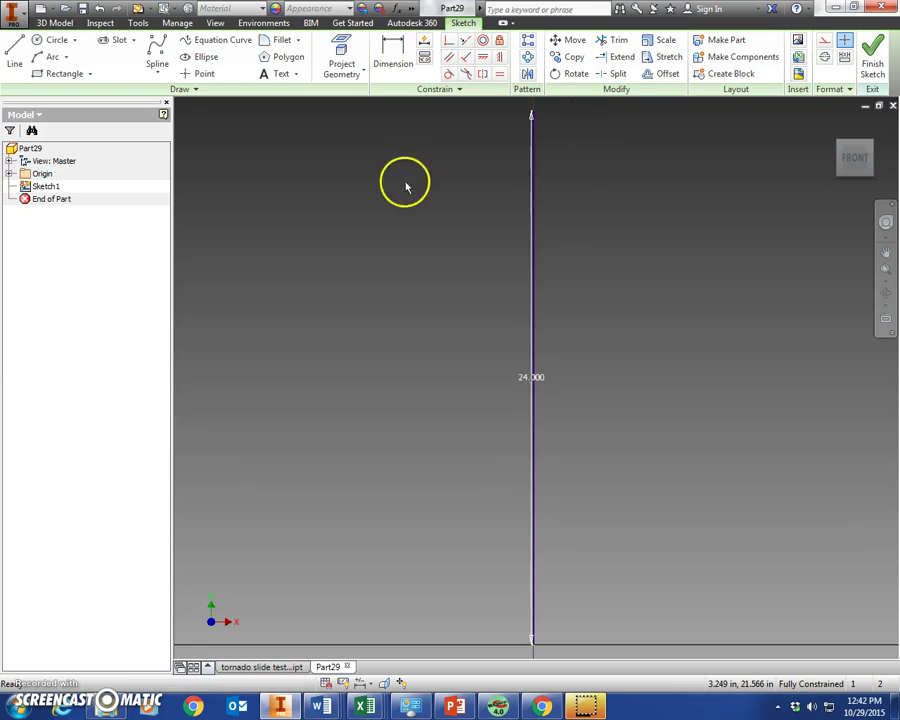
Draw an 18-inch horizontal line from the vertical line's bottom endpoint.
{"action": "left_click", "coordinate": [15, 55]}
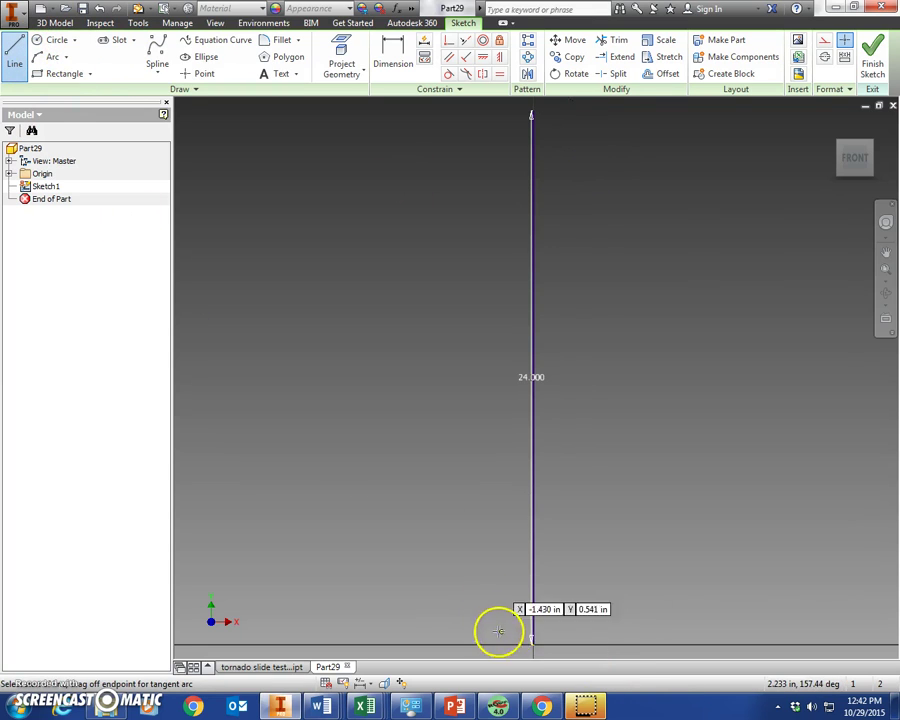
{"action": "left_click", "coordinate": [532, 643]}
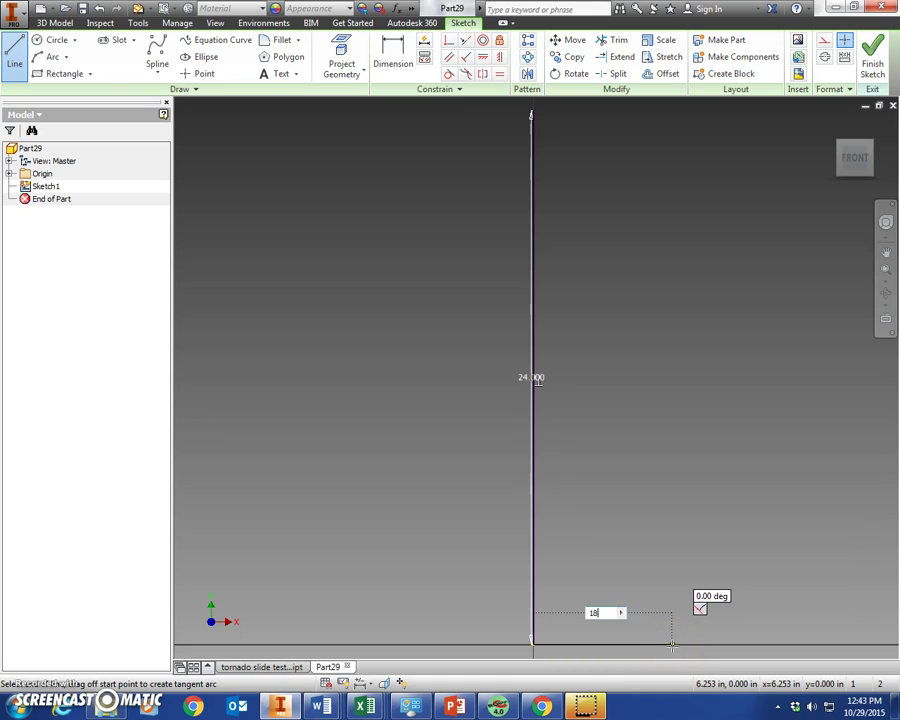
{"action": "type", "text": "18"}
{"action": "key", "text": "Return"}
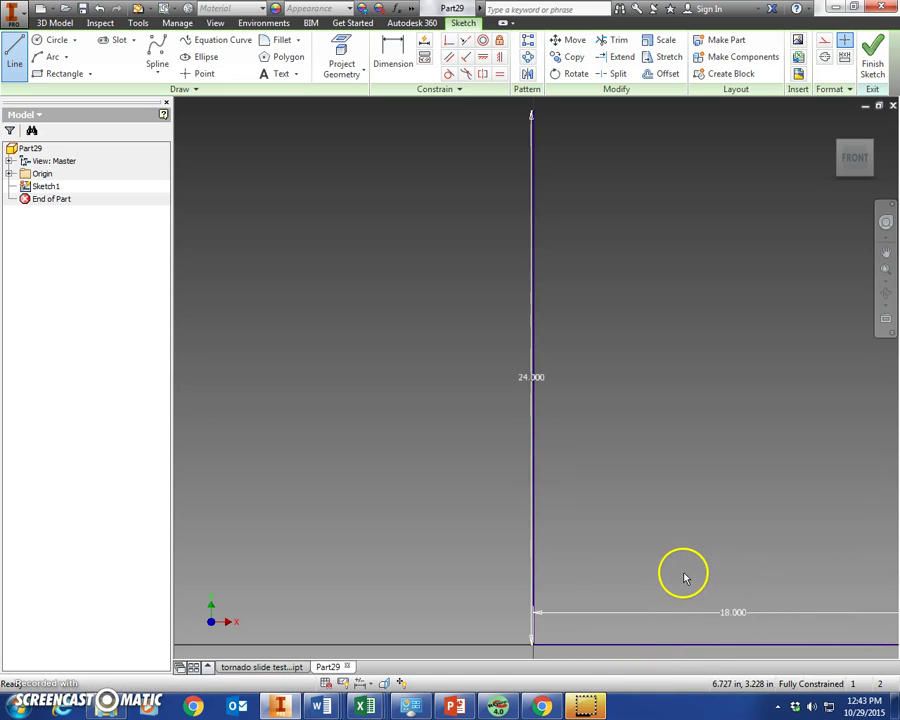
{"action": "right_click", "coordinate": [682, 576]}
{"action": "key", "text": "Escape"}
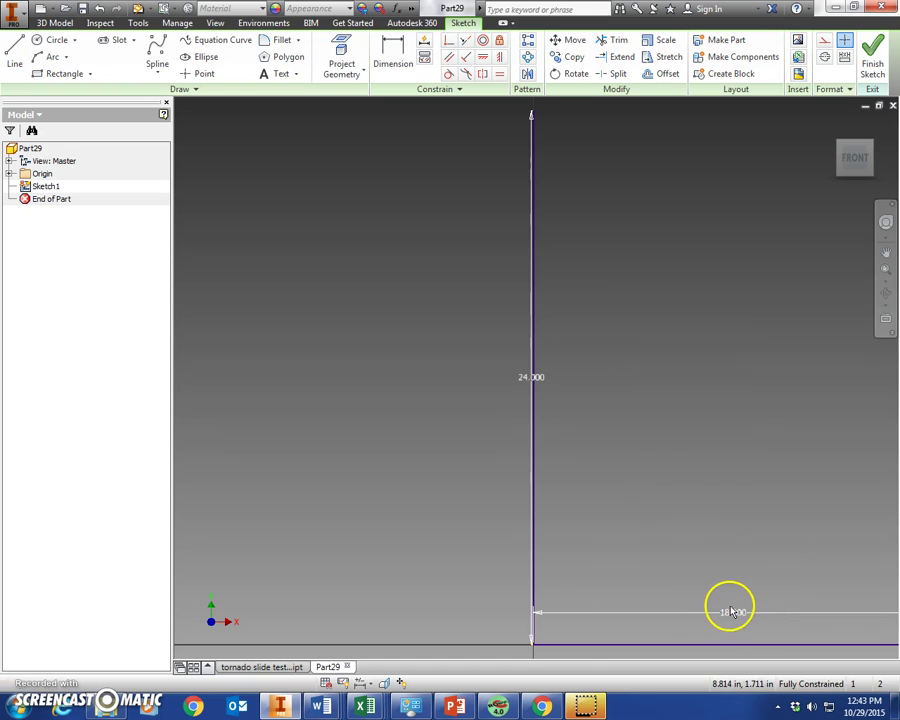
Delete the 18.000 dimension and move the 24.000 dimension left of the vertical line.
{"action": "right_click", "coordinate": [733, 612]}
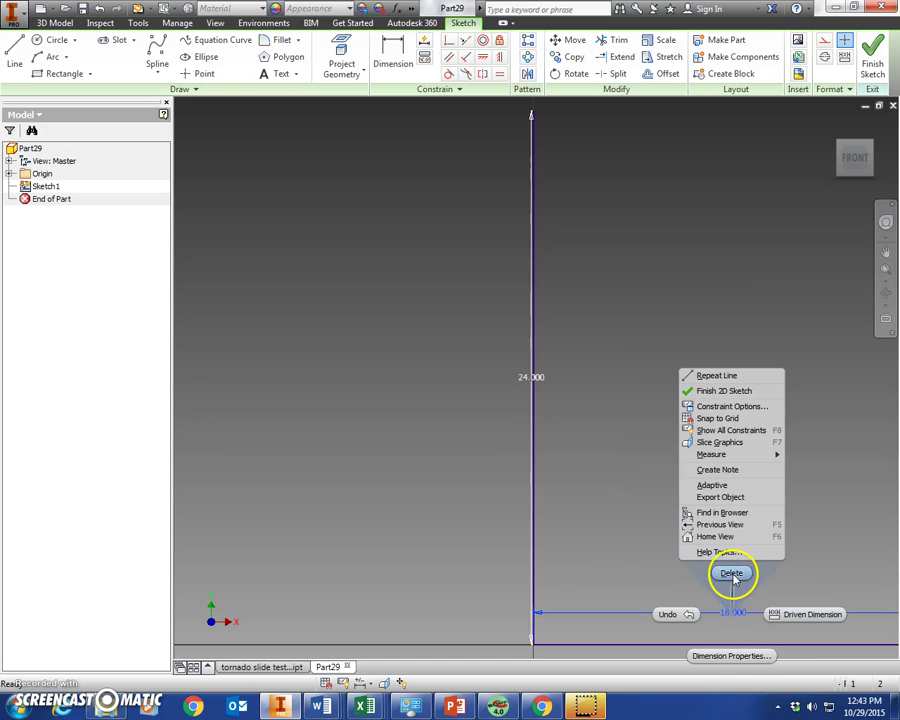
{"action": "left_click", "coordinate": [731, 571]}
{"action": "left_click", "coordinate": [885, 270]}
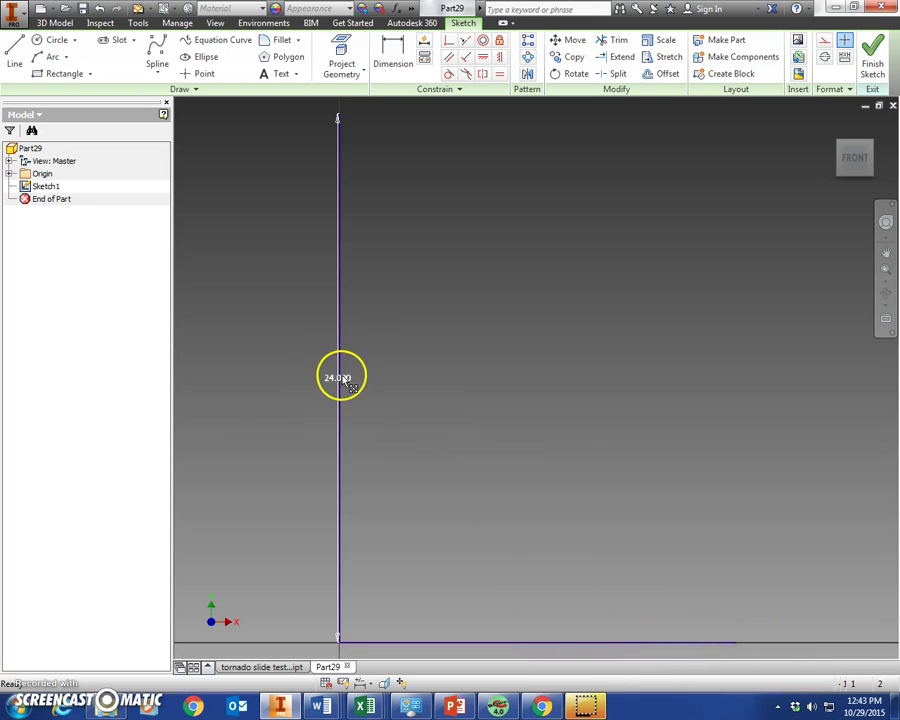
{"action": "left_click_drag", "start_coordinate": [341, 376], "coordinate": [348, 347]}
{"action": "left_click", "coordinate": [443, 225]}
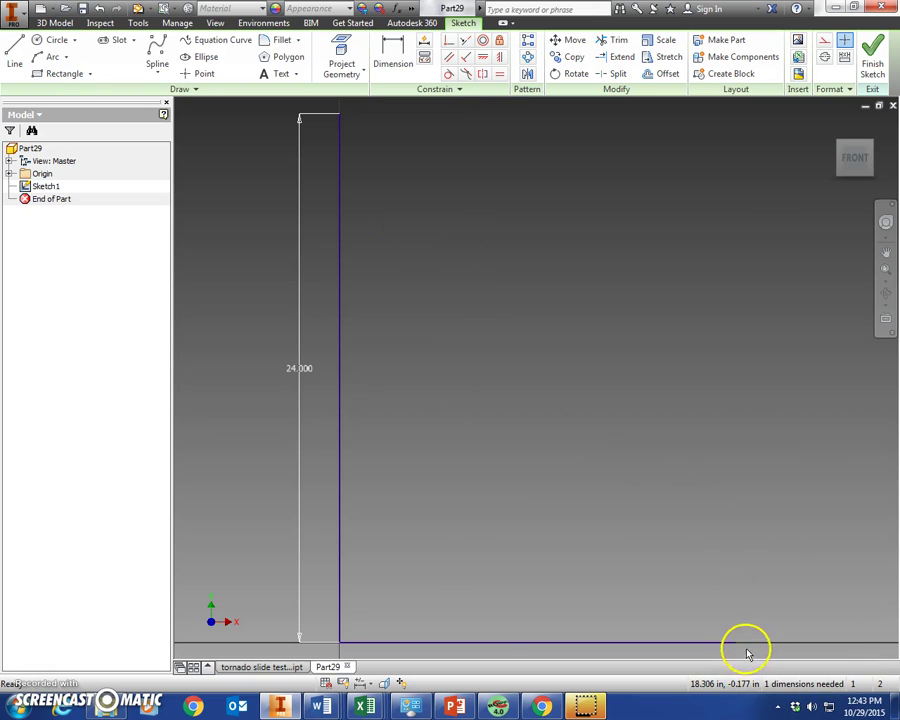
Draw a 24-inch diameter circle centred on the horizontal line's right end.
{"action": "left_click", "coordinate": [50, 40]}
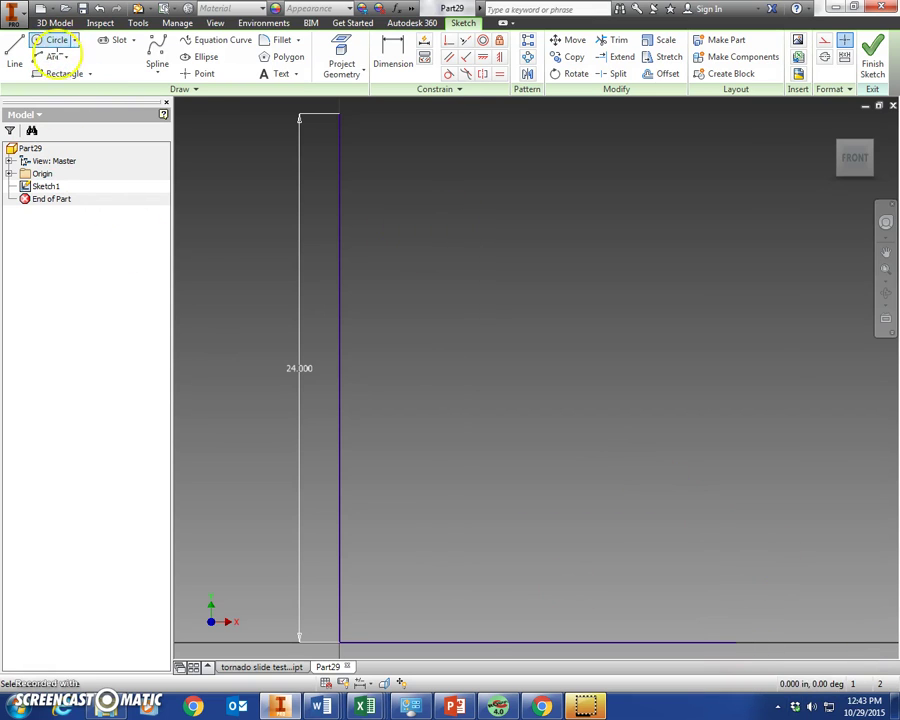
{"action": "left_click", "coordinate": [735, 642]}
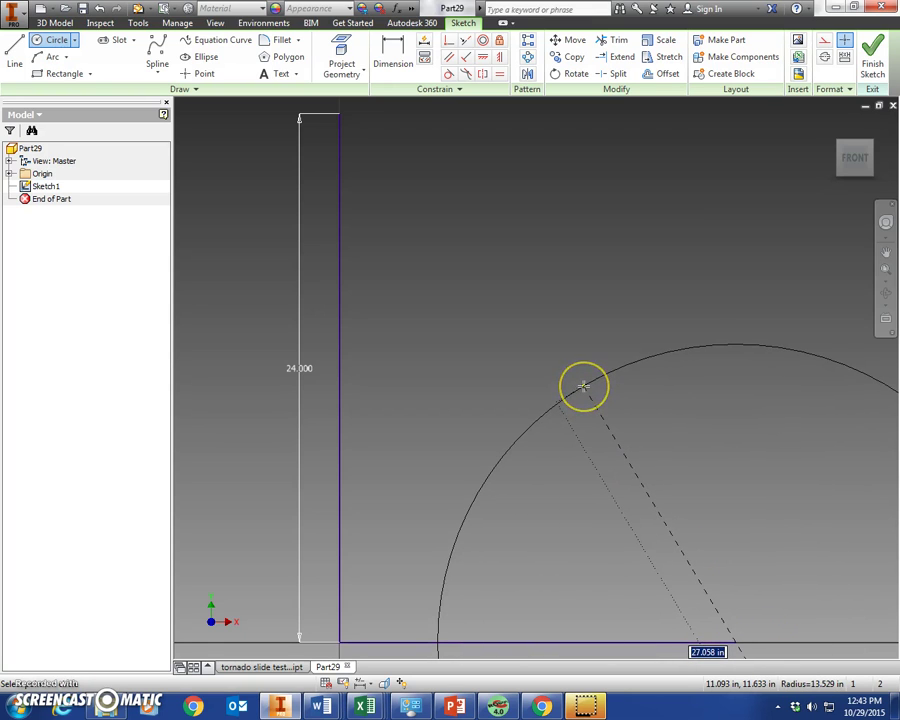
{"action": "type", "text": "24"}
{"action": "key", "text": "Return"}
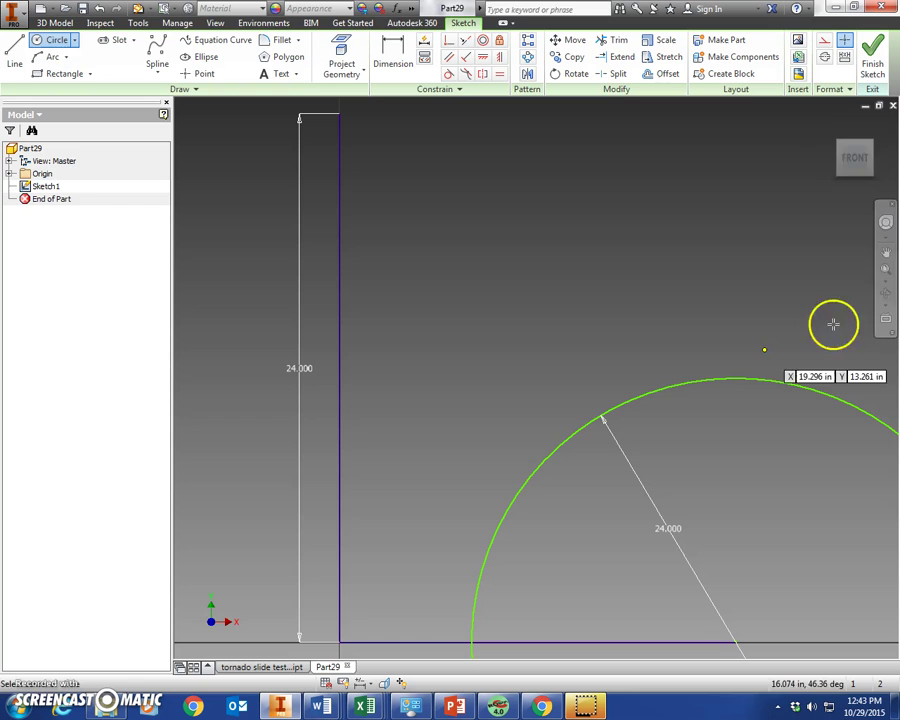
{"action": "left_click", "coordinate": [886, 270]}
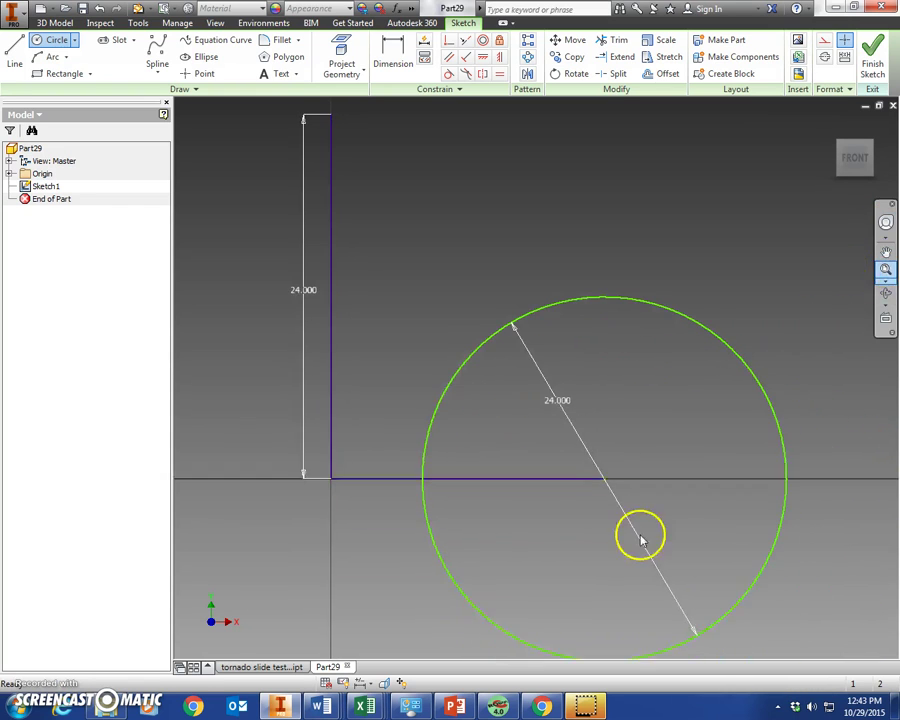
Add a concentric 22-inch diameter circle inside it and finish drawing circles.
{"action": "left_click", "coordinate": [593, 465]}
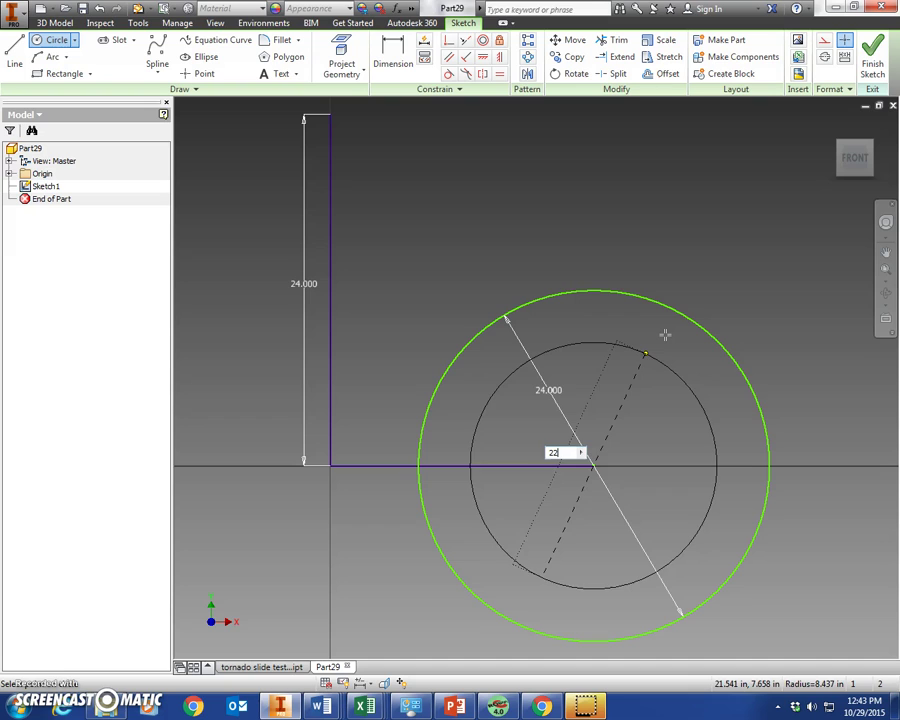
{"action": "key", "text": "Return"}
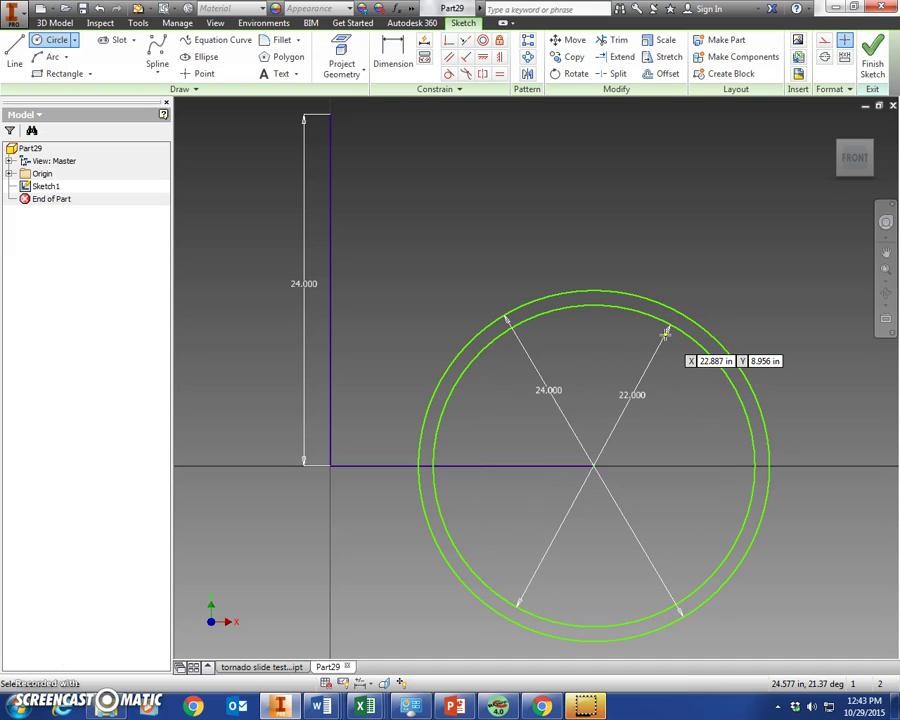
{"action": "left_click", "coordinate": [592, 321]}
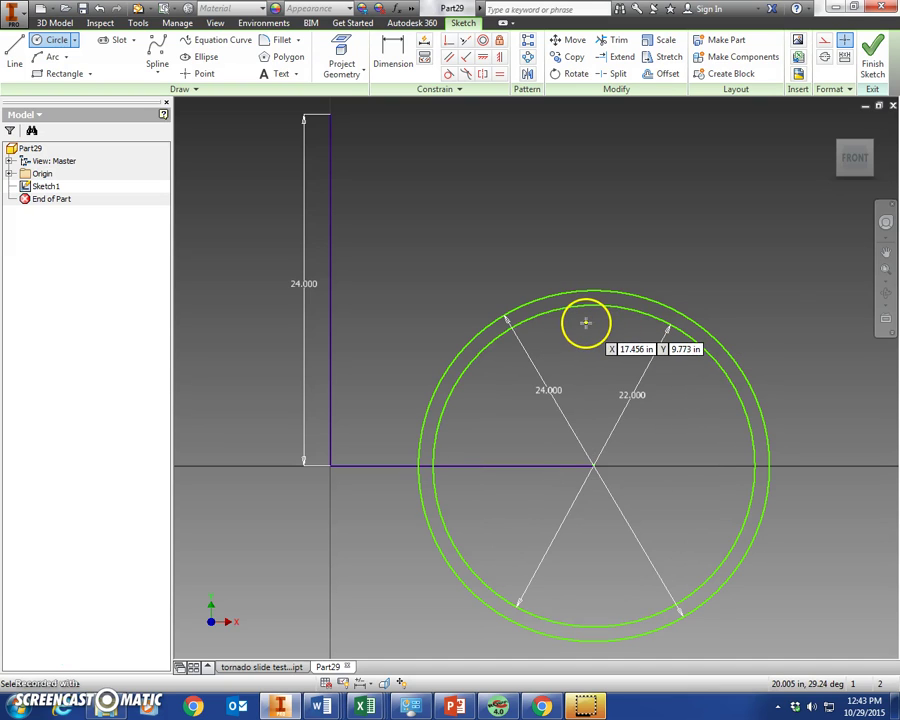
{"action": "right_click", "coordinate": [659, 243]}
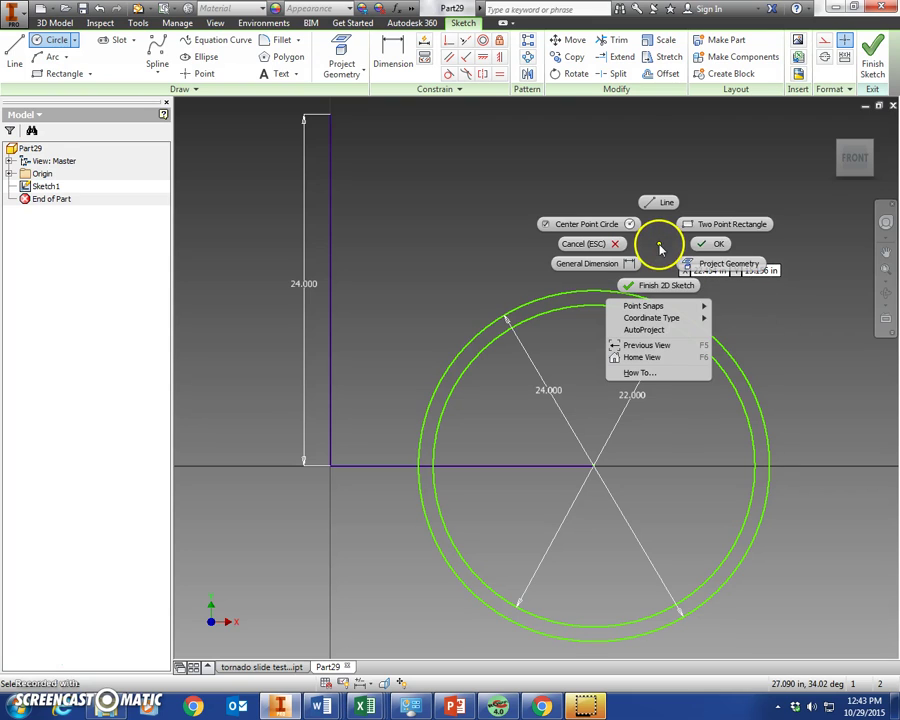
{"action": "left_click", "coordinate": [718, 244]}
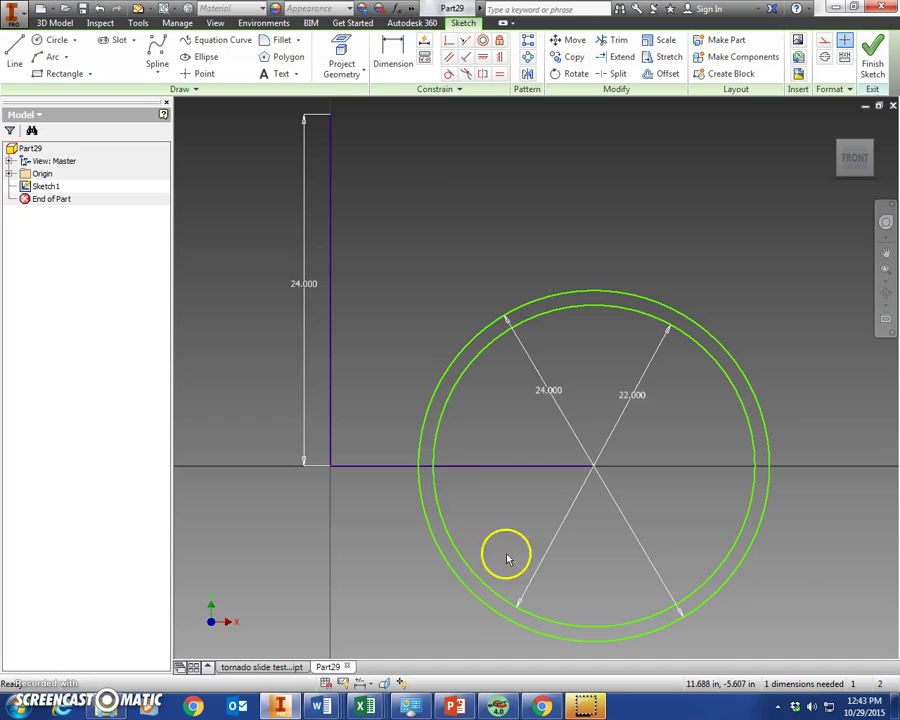
Dimension the distance from the vertical line to the outer circle's centre as 26.
{"action": "left_click", "coordinate": [393, 50]}
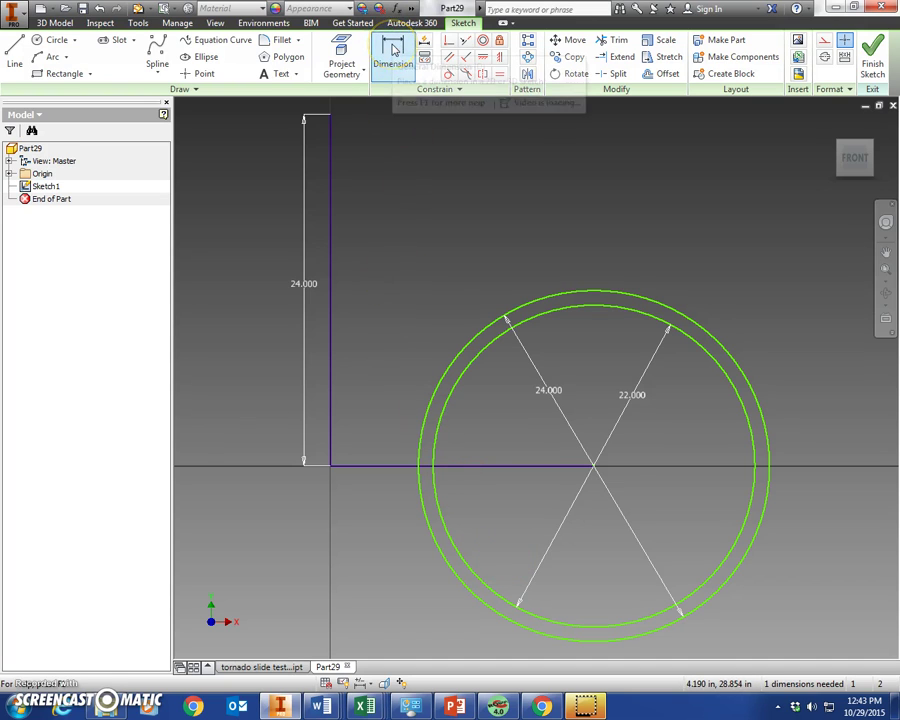
{"action": "left_click", "coordinate": [618, 297]}
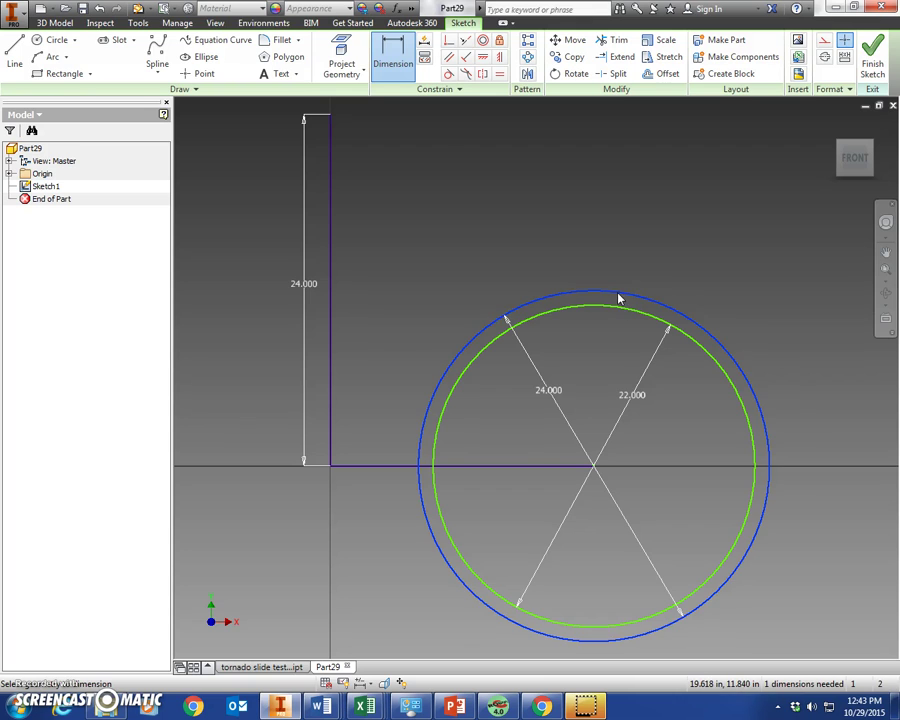
{"action": "left_click", "coordinate": [330, 148]}
{"action": "left_click", "coordinate": [435, 128]}
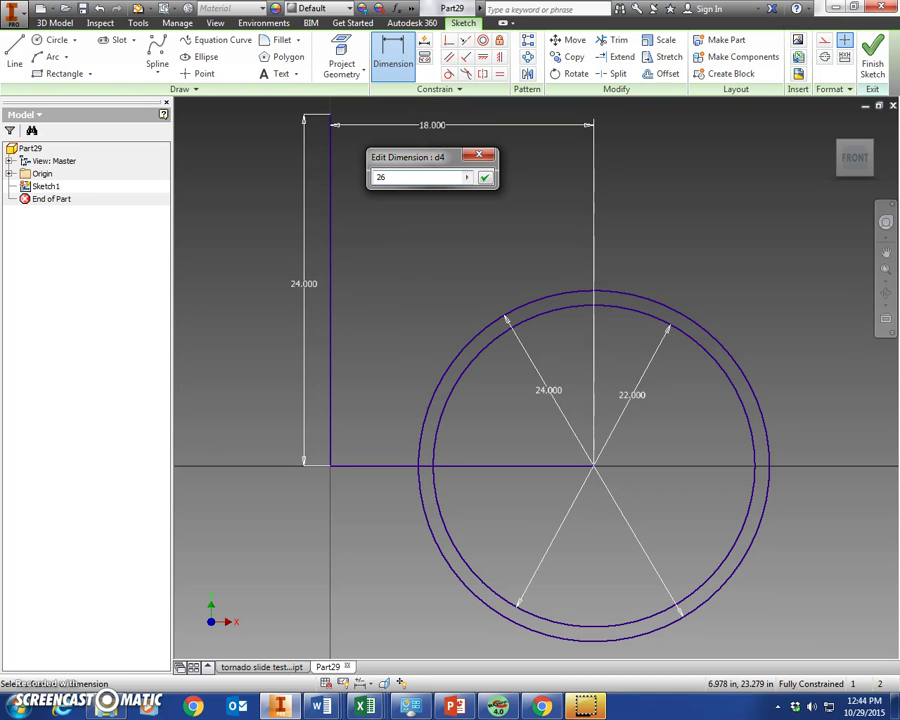
{"action": "type", "text": "26"}
{"action": "key", "text": "Return"}
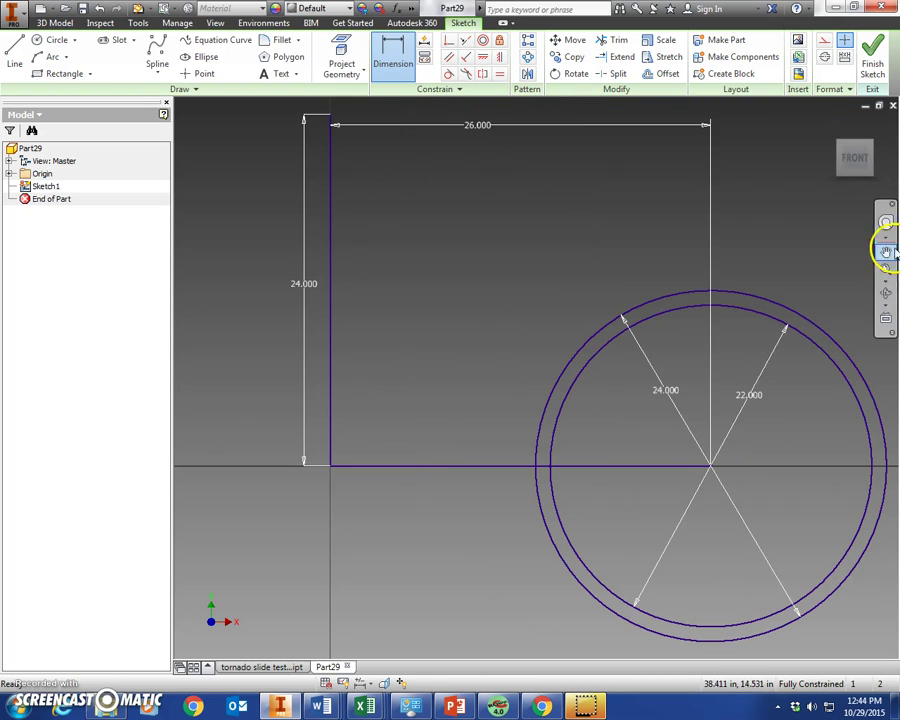
{"action": "left_click_drag", "start_coordinate": [886, 270], "coordinate": [826, 262]}
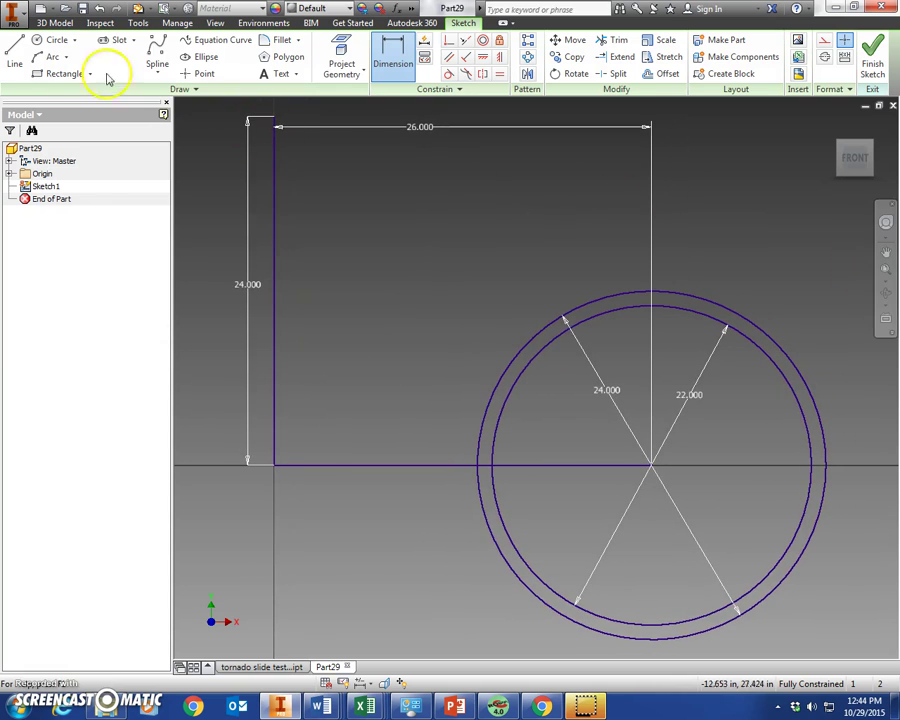
Draw a horizontal line from the profile's bottom corner through the circles, ending past the outer circle.
{"action": "left_click", "coordinate": [18, 55]}
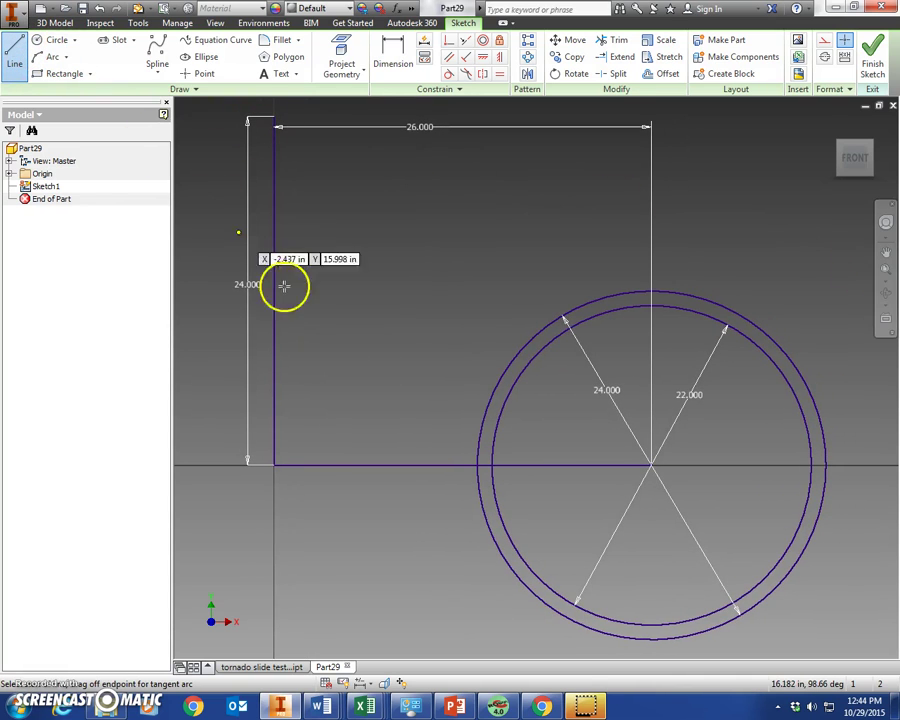
{"action": "left_click", "coordinate": [274, 464]}
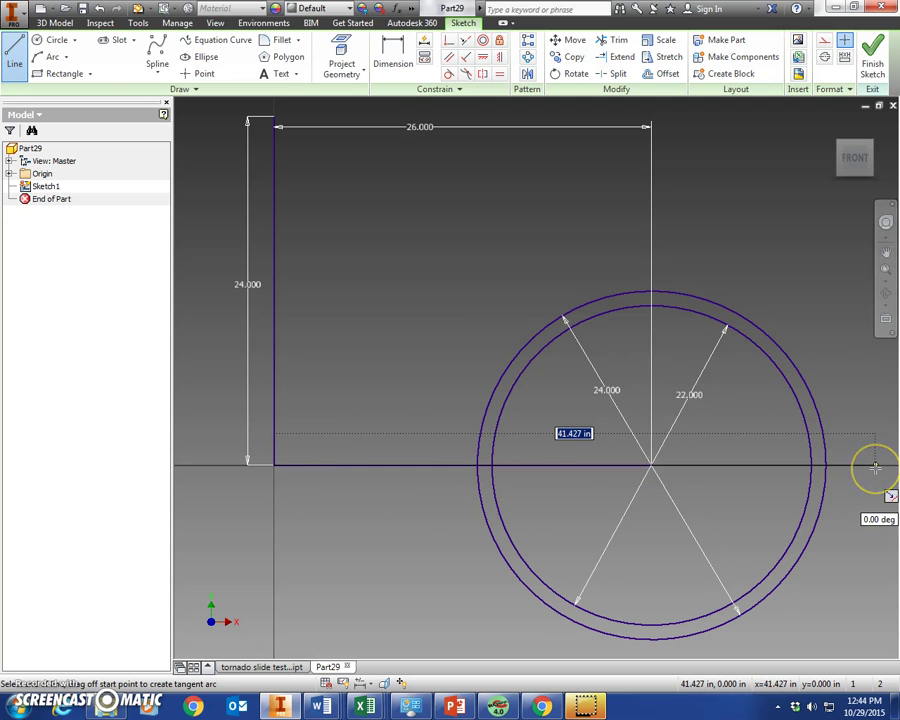
{"action": "mouse_move", "coordinate": [875, 466]}
{"action": "left_mouse_down"}
{"action": "mouse_move", "coordinate": [522, 466]}
{"action": "mouse_move", "coordinate": [869, 462]}
{"action": "left_mouse_up"}
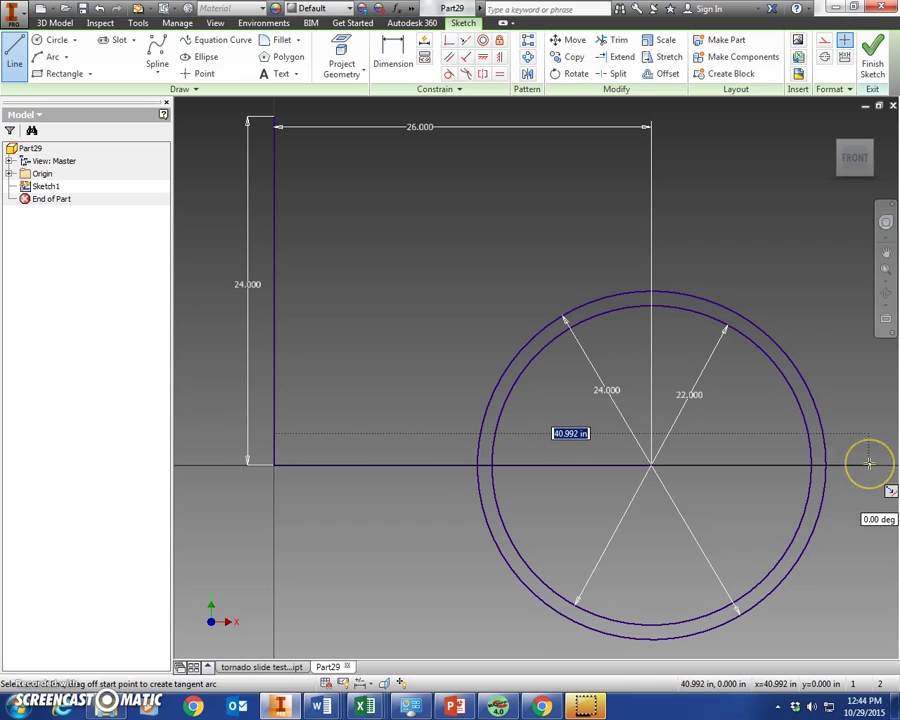
{"action": "right_click", "coordinate": [866, 436]}
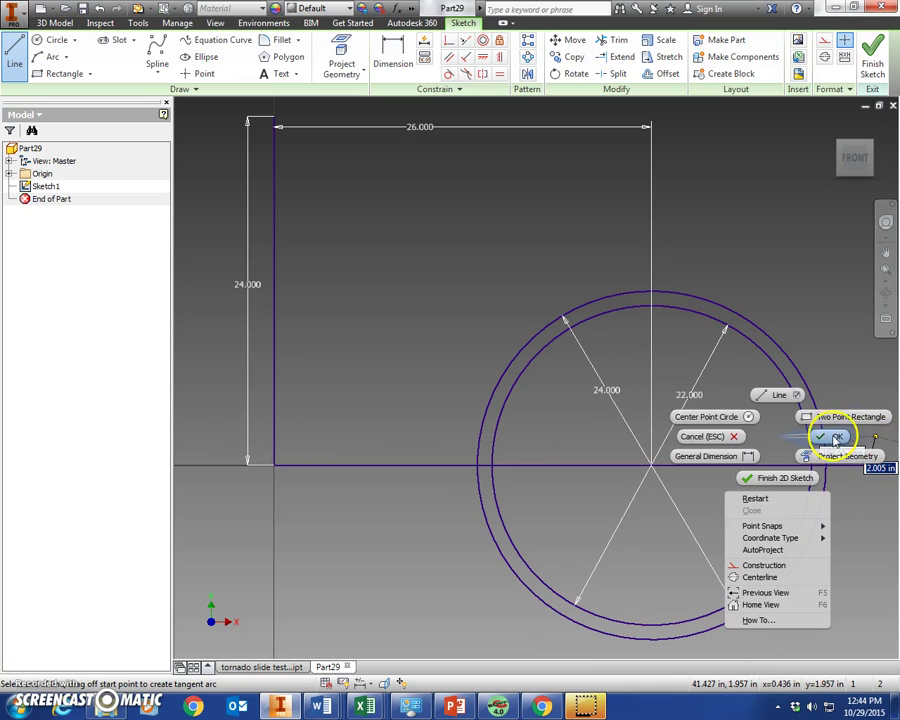
{"action": "left_click", "coordinate": [836, 438]}
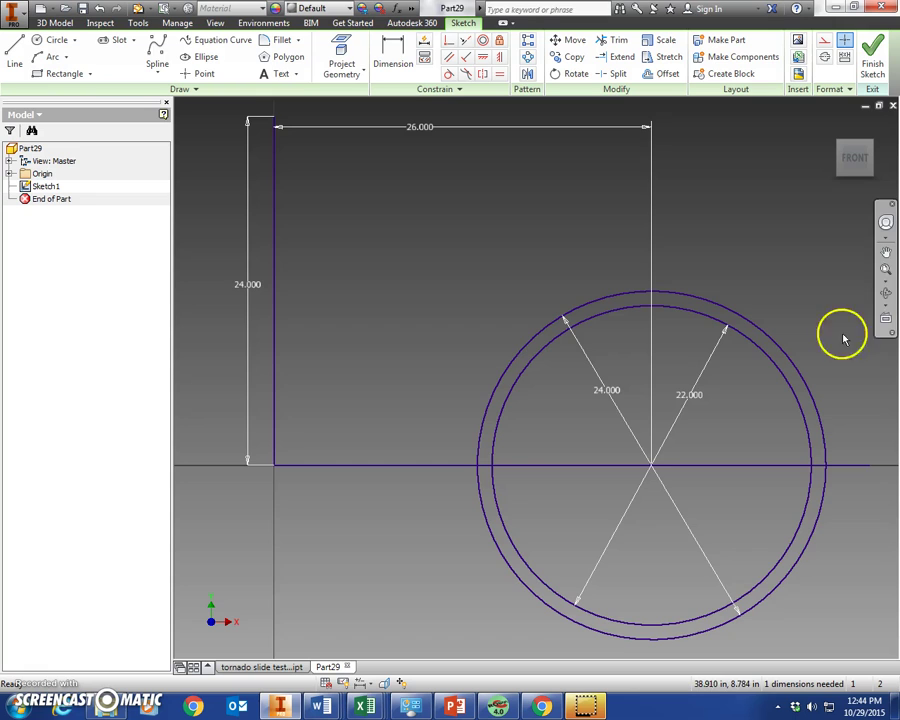
{"action": "left_click", "coordinate": [886, 256]}
{"action": "left_click_drag", "start_coordinate": [782, 332], "coordinate": [760, 333]}
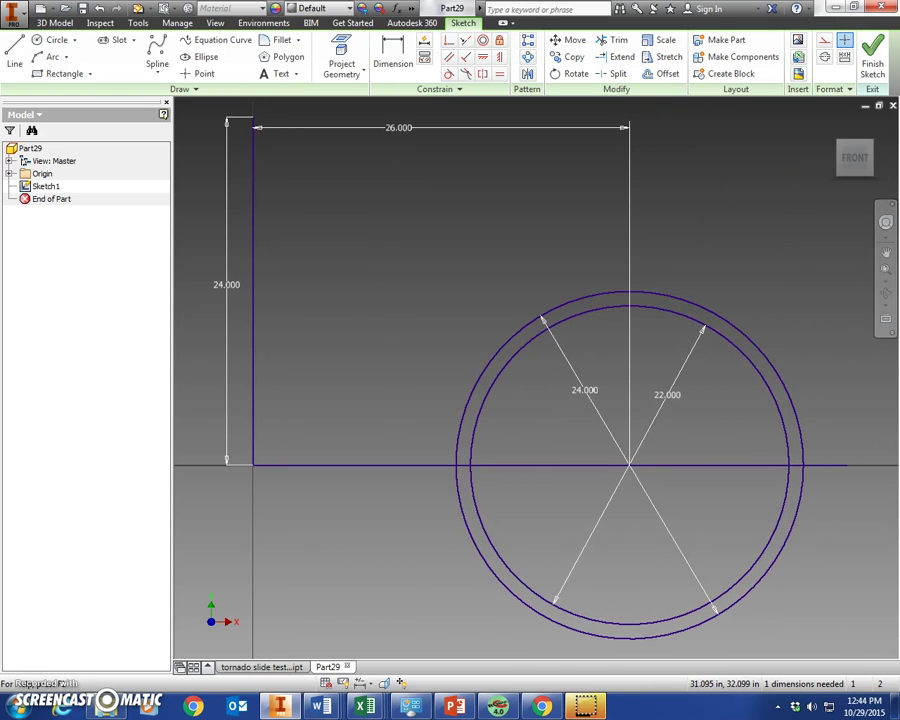
Trim away the upper arcs of the outer and inner circles.
{"action": "left_click", "coordinate": [618, 41]}
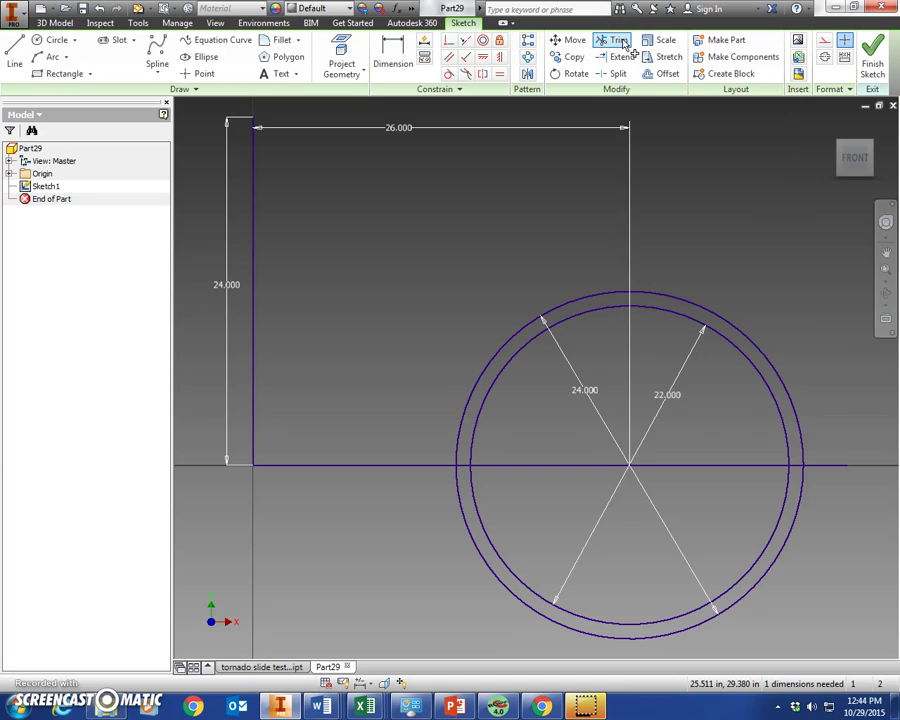
{"action": "left_click", "coordinate": [607, 299]}
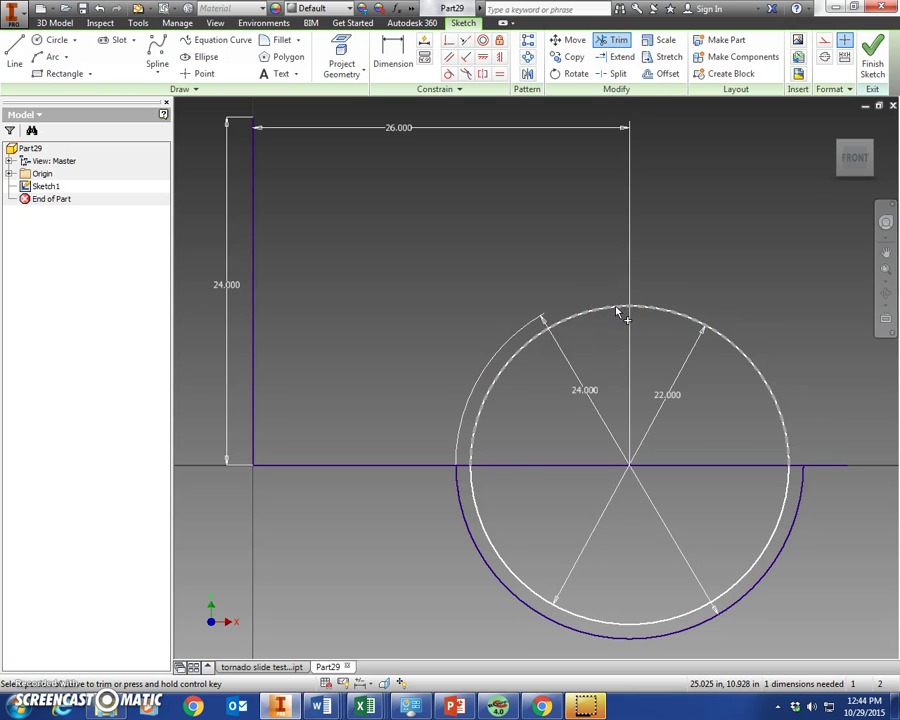
{"action": "left_click", "coordinate": [618, 313]}
{"action": "left_click_drag", "start_coordinate": [590, 316], "coordinate": [538, 338]}
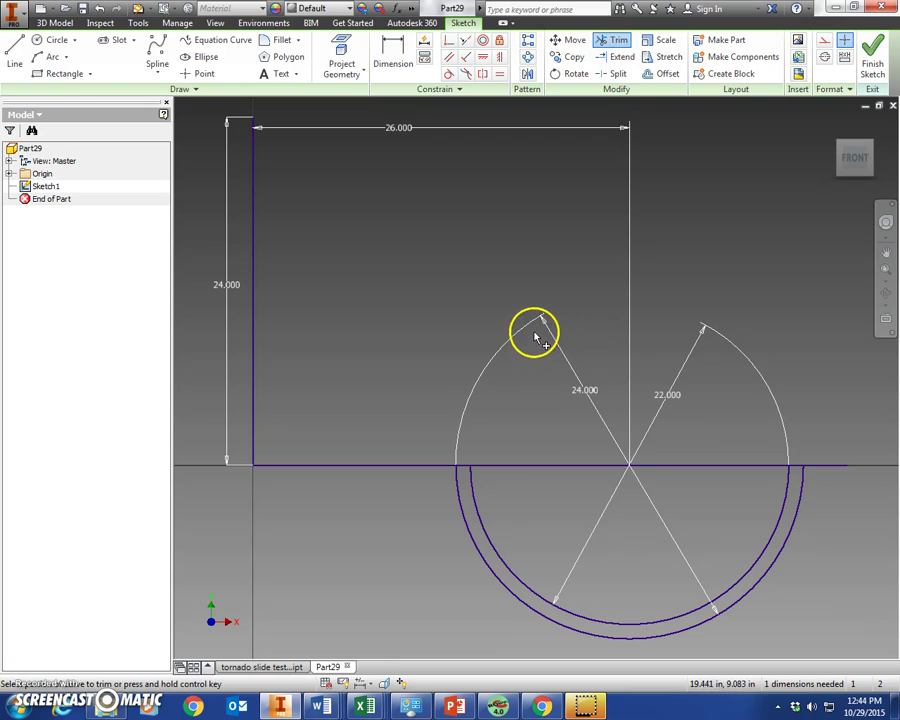
Trim the horizontal line pieces to the right and left of the circles' centre.
{"action": "left_click", "coordinate": [840, 470]}
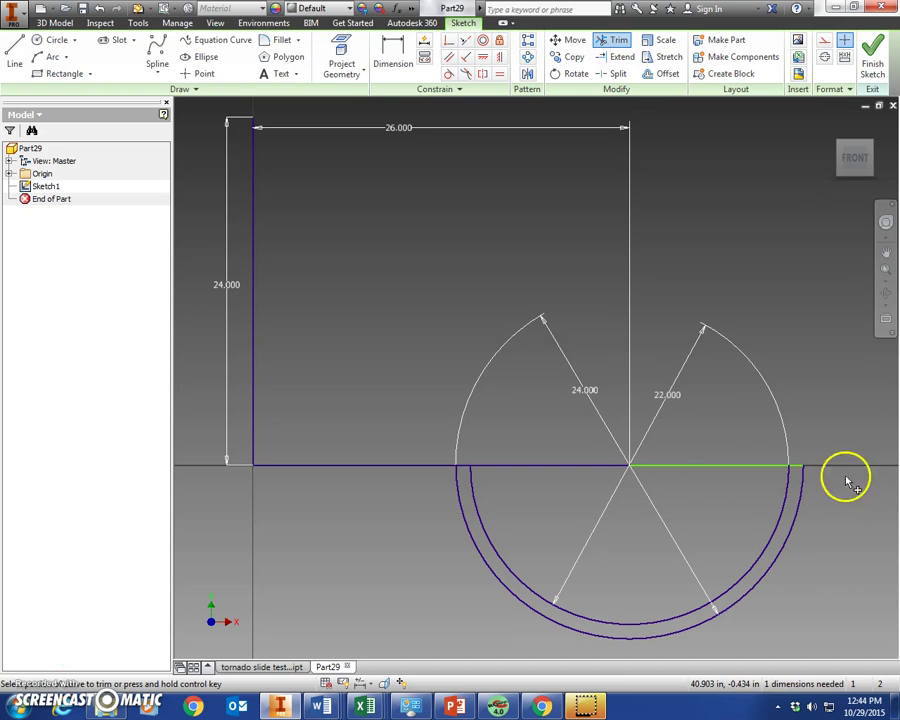
{"action": "left_click", "coordinate": [659, 469]}
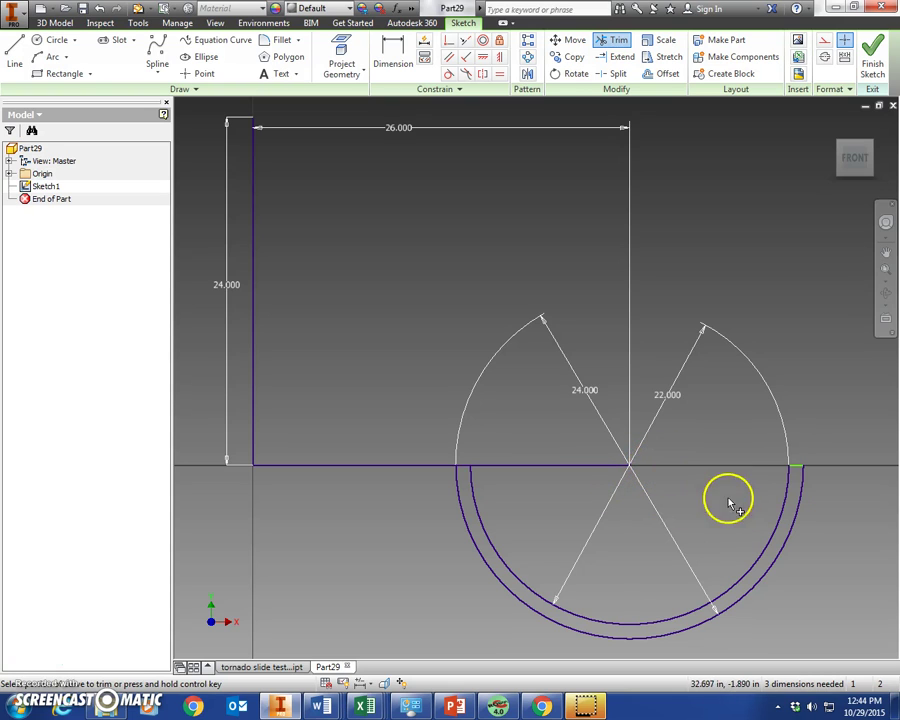
{"action": "left_click", "coordinate": [580, 470]}
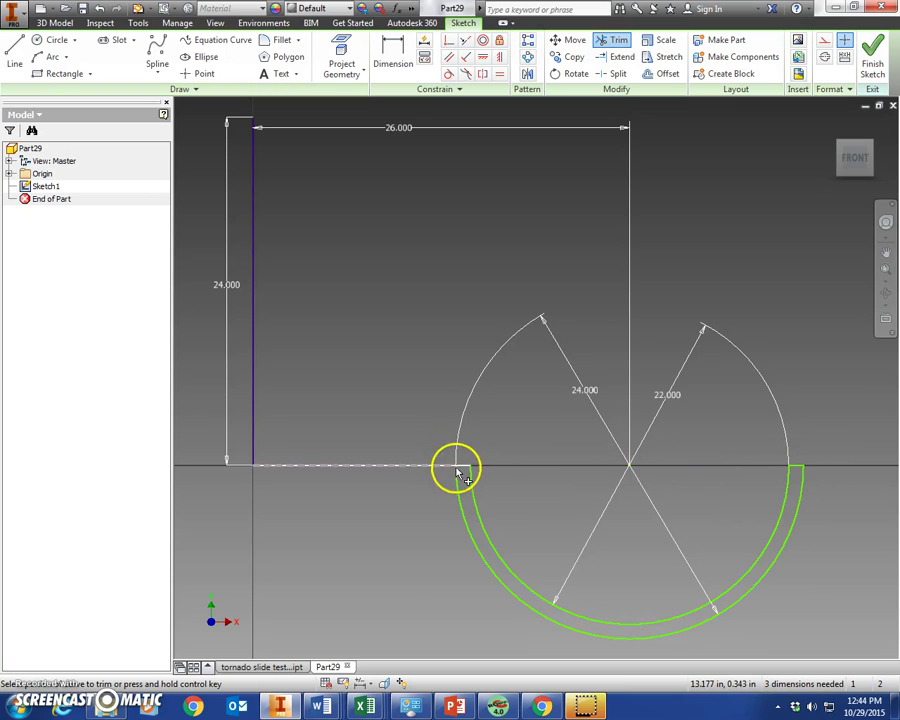
{"action": "scroll", "coordinate": [468, 468], "scroll_direction": "up", "scroll_amount": 3}
{"action": "scroll", "coordinate": [468, 467], "scroll_direction": "up", "scroll_amount": 2}
{"action": "scroll", "coordinate": [468, 467], "scroll_direction": "down", "scroll_amount": 5}
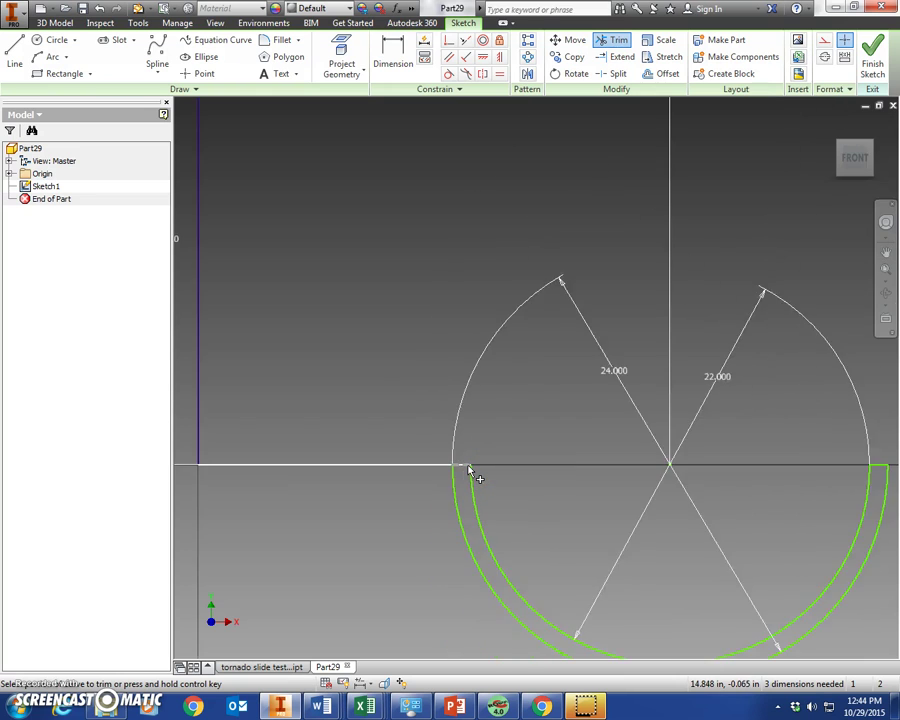
{"action": "scroll", "coordinate": [468, 467], "scroll_direction": "up", "scroll_amount": 3}
{"action": "scroll", "coordinate": [468, 467], "scroll_direction": "up", "scroll_amount": 3}
{"action": "scroll", "coordinate": [471, 467], "scroll_direction": "up", "scroll_amount": 5}
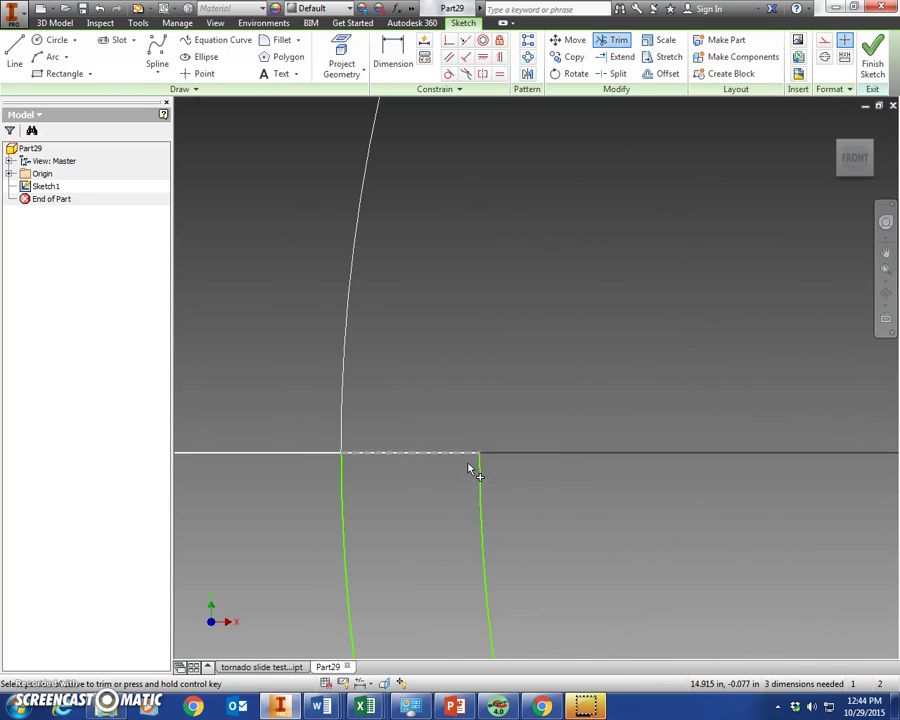
{"action": "scroll", "coordinate": [472, 467], "scroll_direction": "down", "scroll_amount": 8}
{"action": "left_click", "coordinate": [861, 468]}
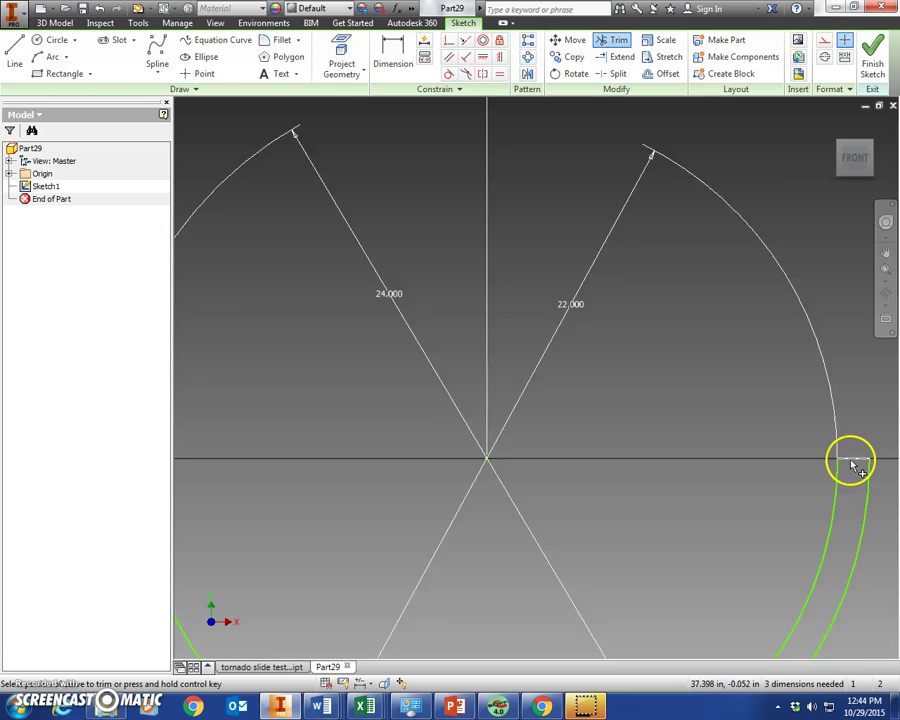
{"action": "scroll", "coordinate": [853, 466], "scroll_direction": "up", "scroll_amount": 2}
{"action": "scroll", "coordinate": [857, 466], "scroll_direction": "down", "scroll_amount": 5}
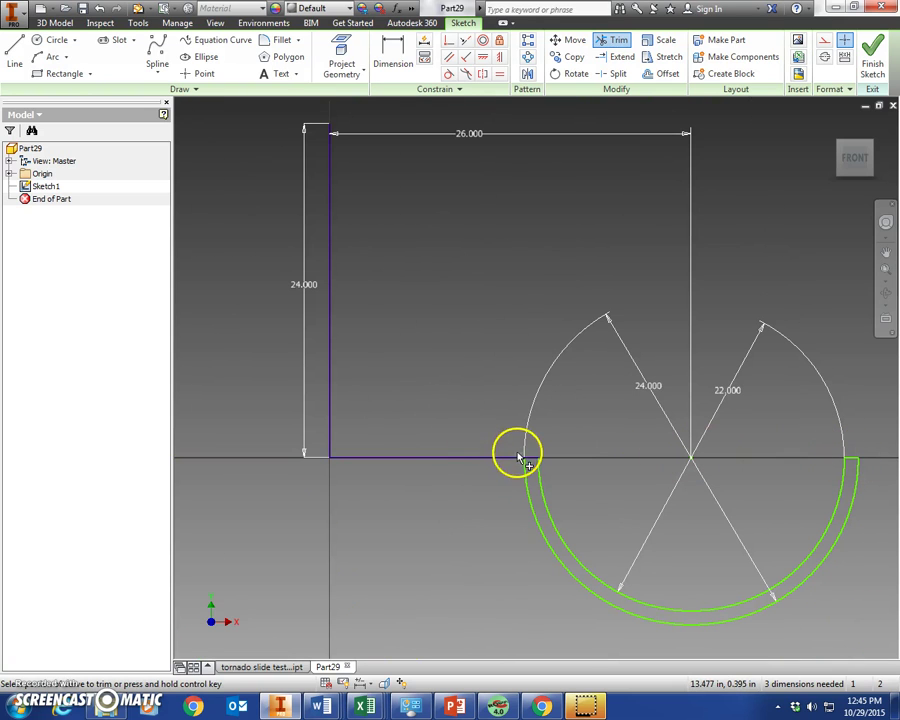
{"action": "left_click", "coordinate": [885, 268]}
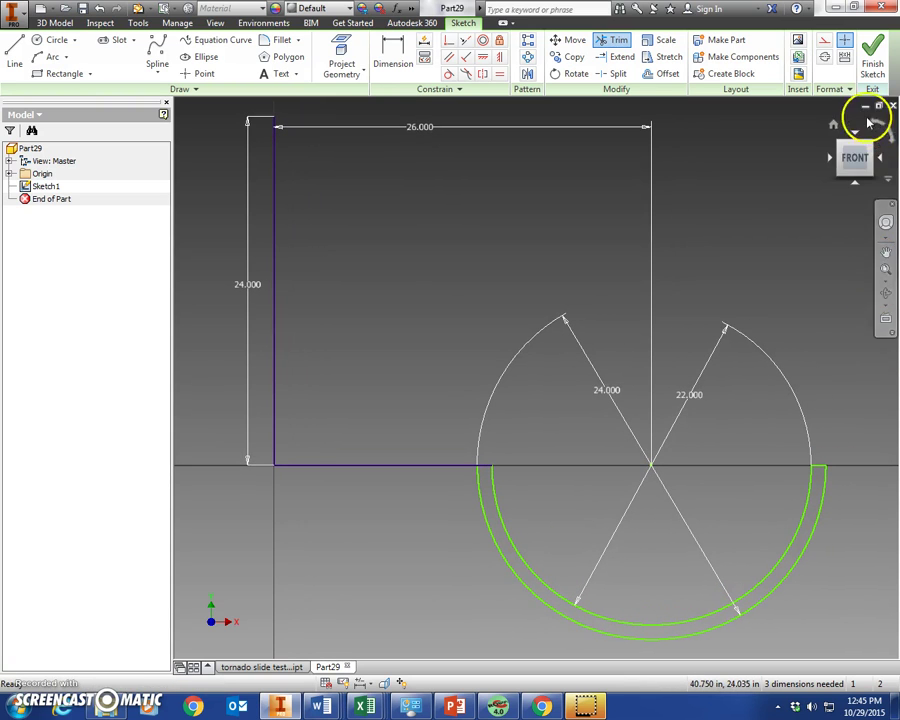
Finish the sketch and start a Coil on the arc-band profile, with the vertical line as axis.
{"action": "left_click", "coordinate": [870, 63]}
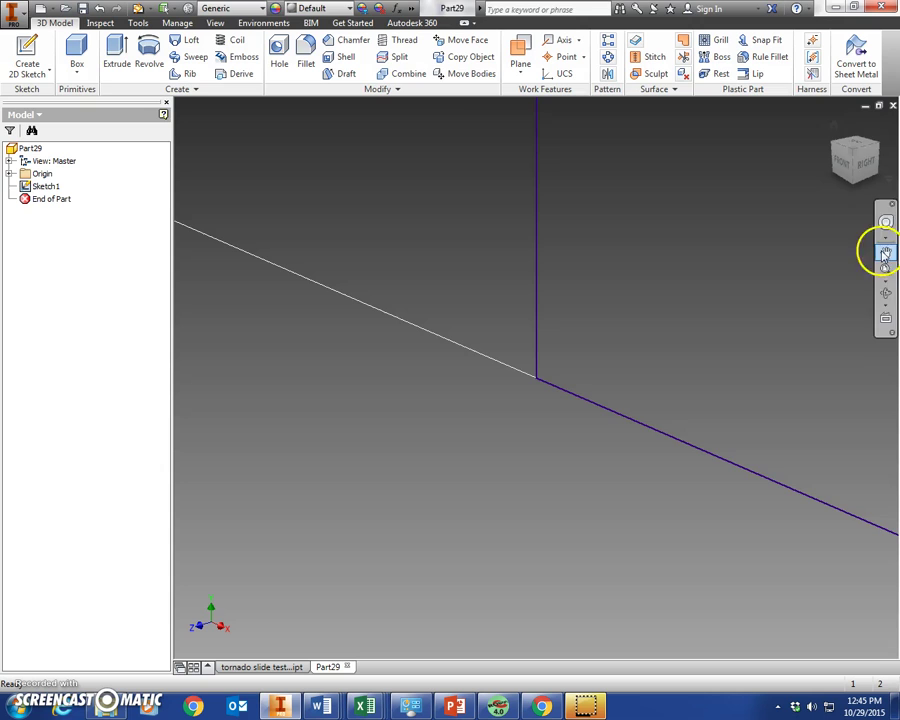
{"action": "left_click", "coordinate": [885, 268]}
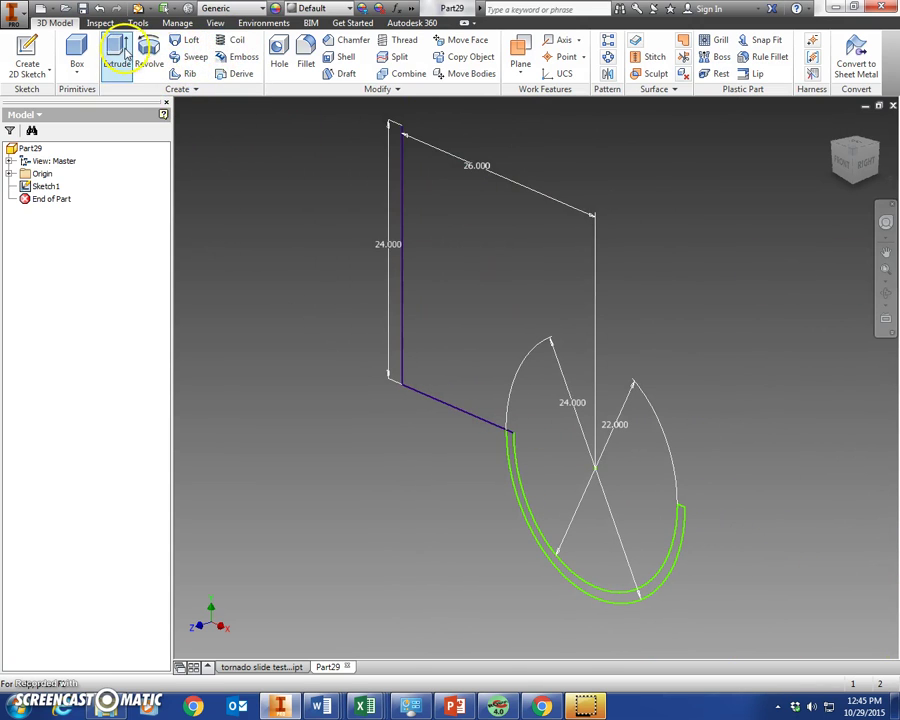
{"action": "left_click", "coordinate": [222, 41]}
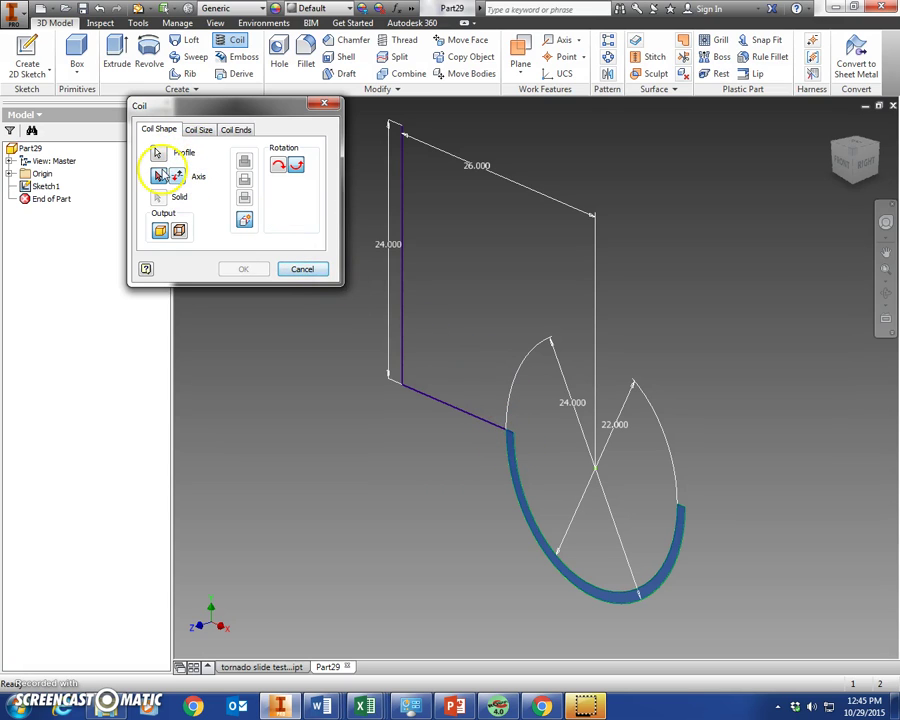
{"action": "left_click", "coordinate": [159, 176]}
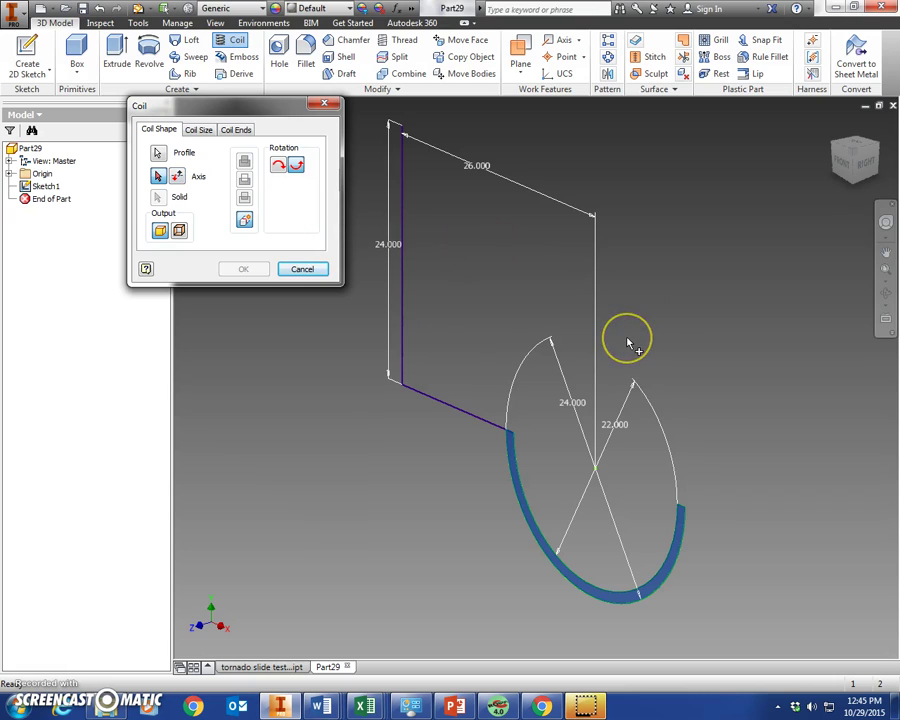
{"action": "left_click", "coordinate": [402, 231]}
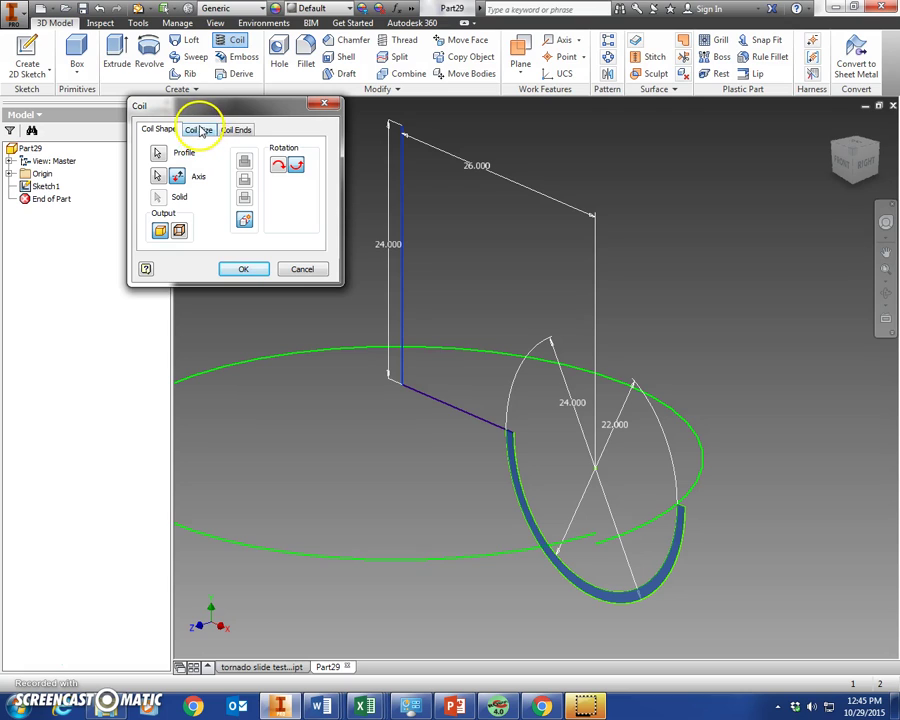
Size the coil by Revolution and Height: height 120, 3 revolutions, and create it.
{"action": "left_click", "coordinate": [198, 131]}
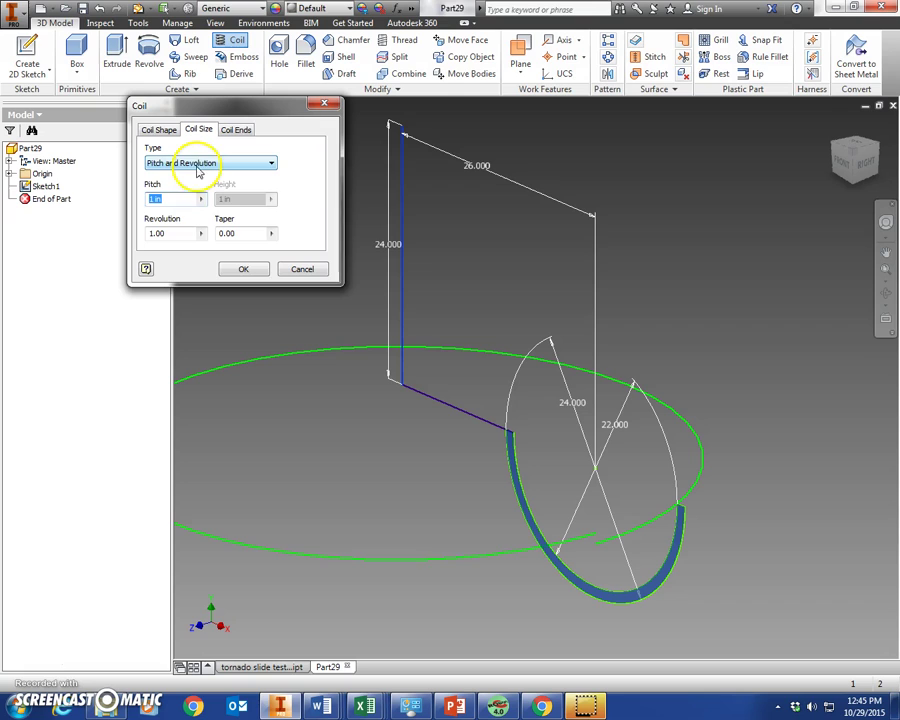
{"action": "left_click", "coordinate": [197, 166]}
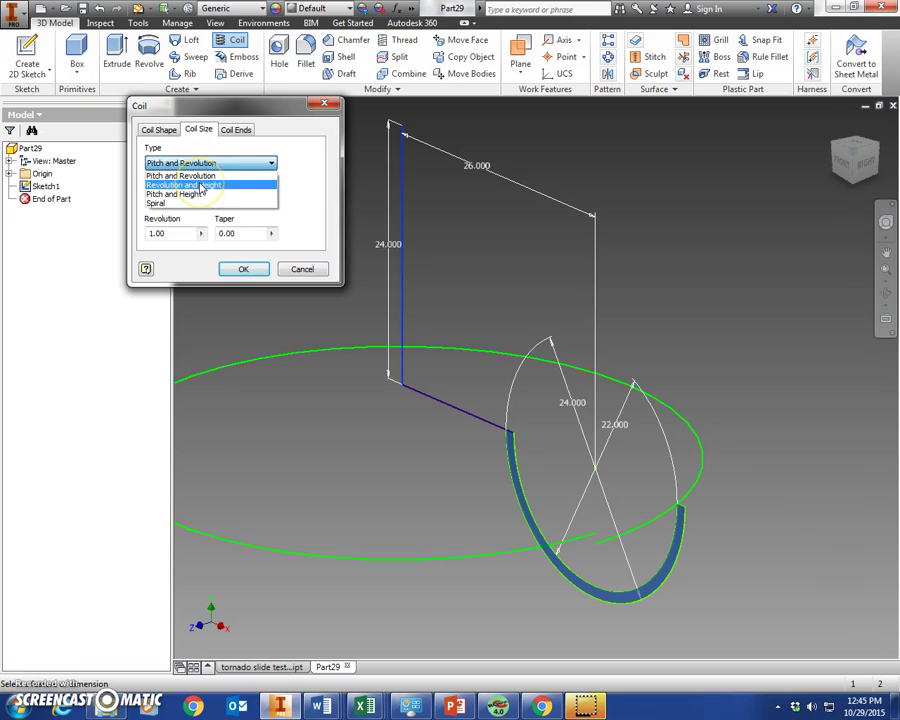
{"action": "left_click", "coordinate": [201, 188]}
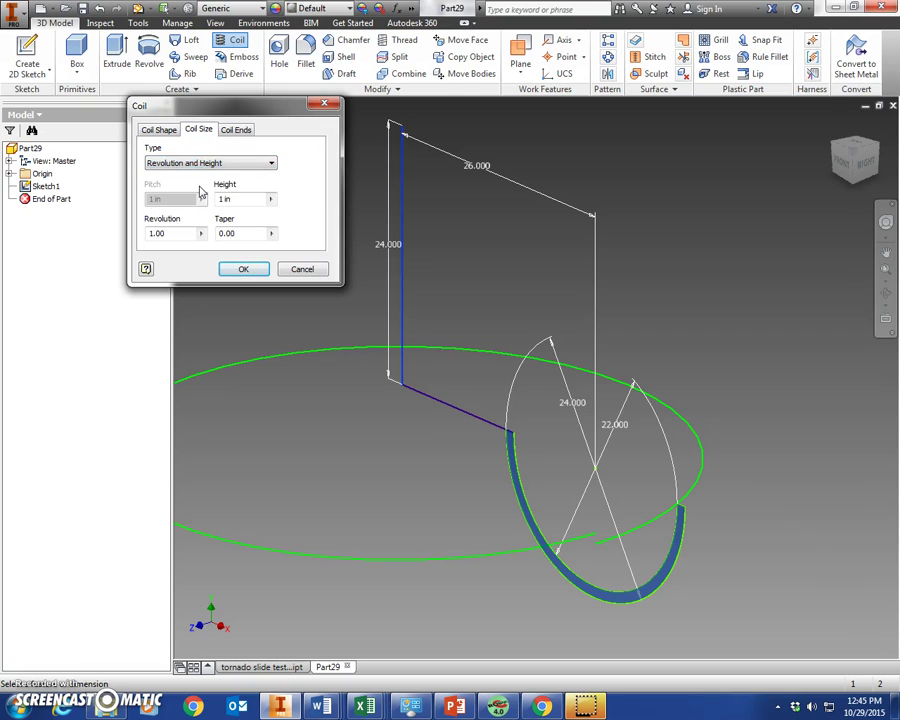
{"action": "double_click", "coordinate": [236, 200]}
{"action": "left_click_drag", "start_coordinate": [238, 202], "coordinate": [202, 199]}
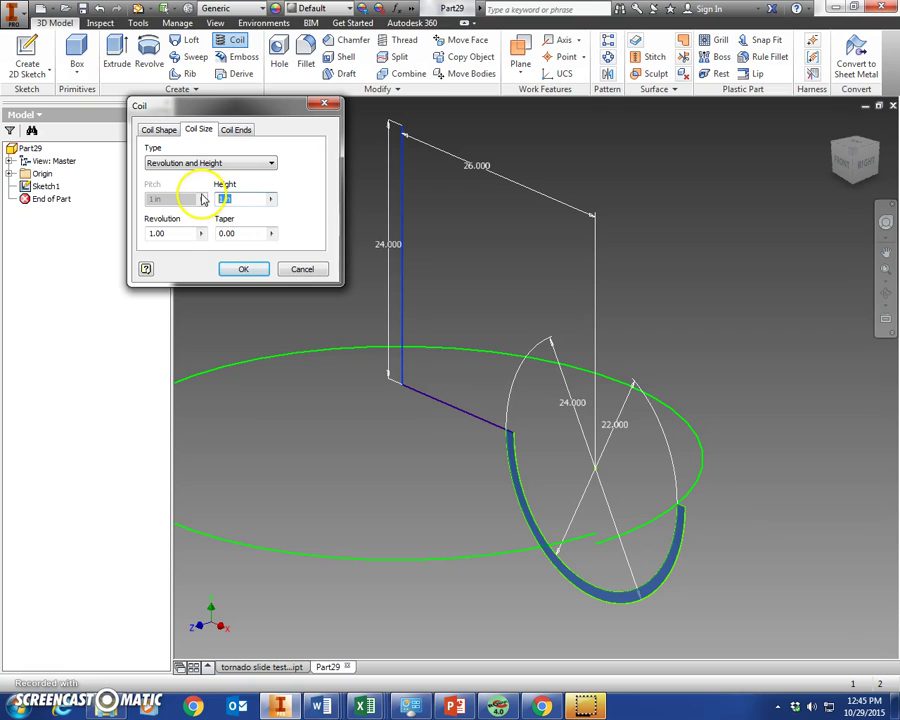
{"action": "type", "text": "120"}
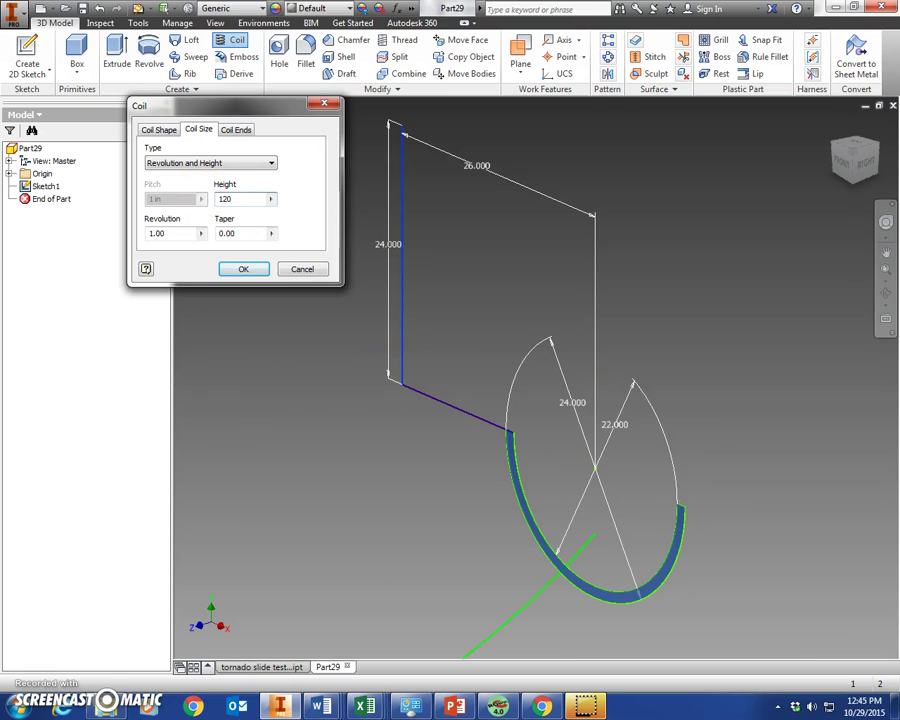
{"action": "left_click", "coordinate": [180, 234]}
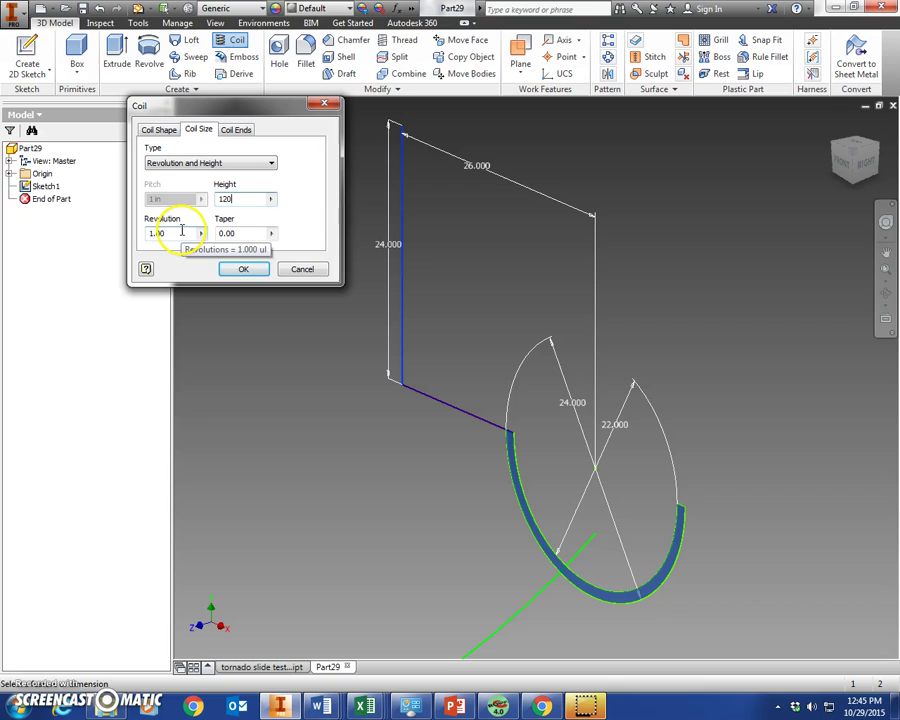
{"action": "left_click", "coordinate": [182, 233]}
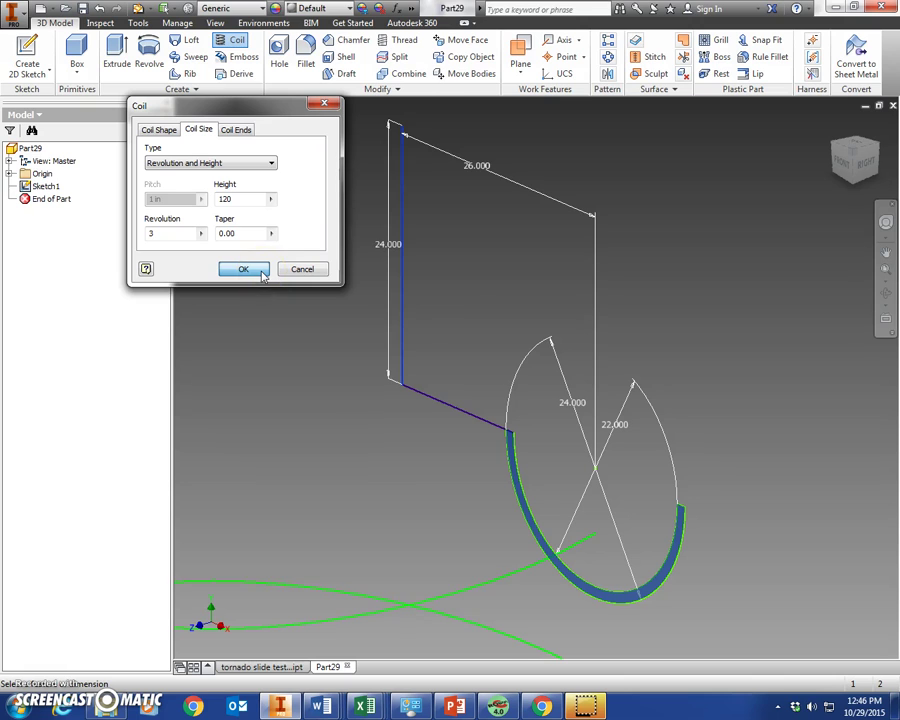
{"action": "left_click", "coordinate": [243, 269]}
Switch to the 'tornado slide test 2' part and open the application menu.
{"action": "left_click", "coordinate": [885, 270]}
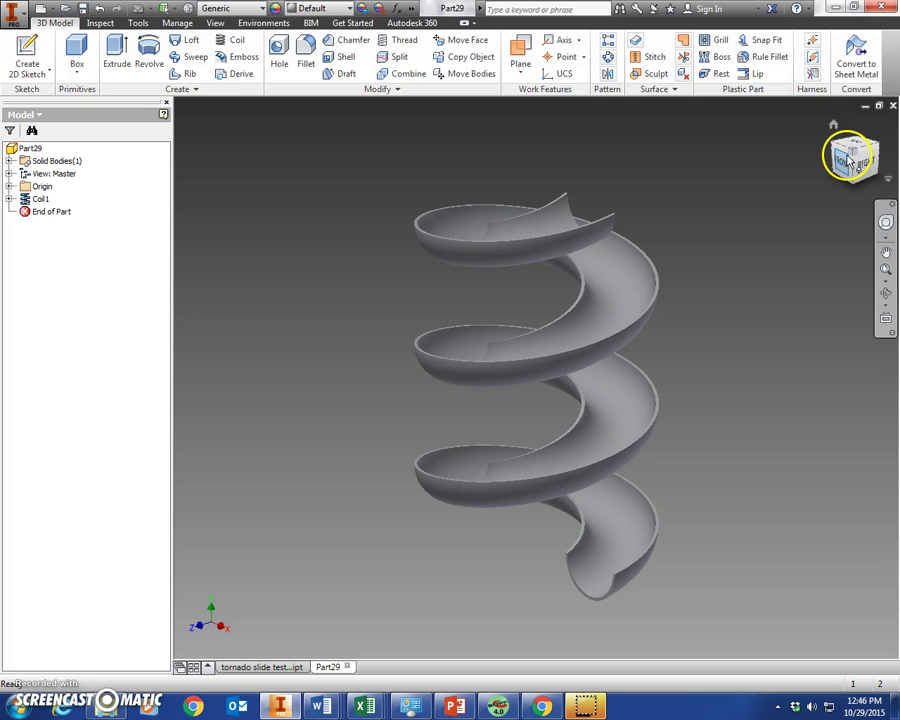
{"action": "left_click", "coordinate": [40, 199]}
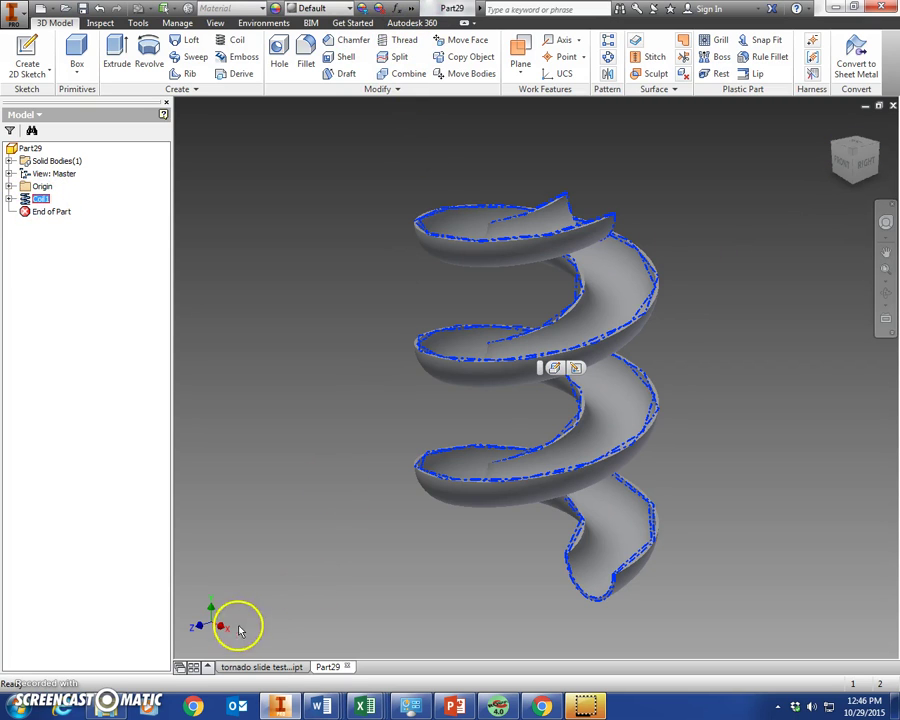
{"action": "left_click", "coordinate": [255, 667]}
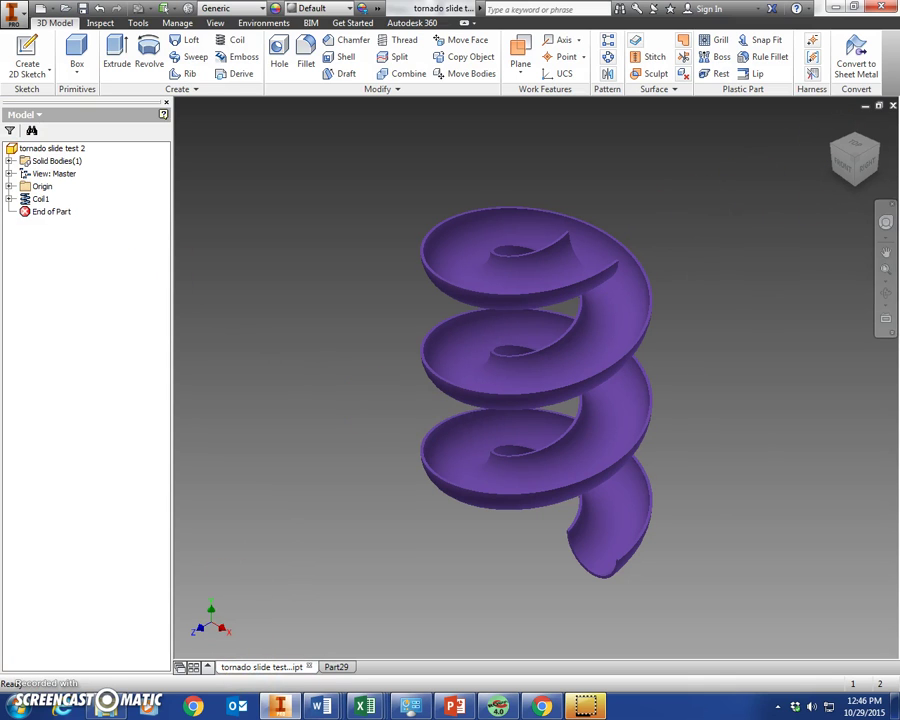
{"action": "left_click", "coordinate": [14, 12]}
Start Save As and browse to the playground folder on the Z: drive.
{"action": "left_click", "coordinate": [41, 186]}
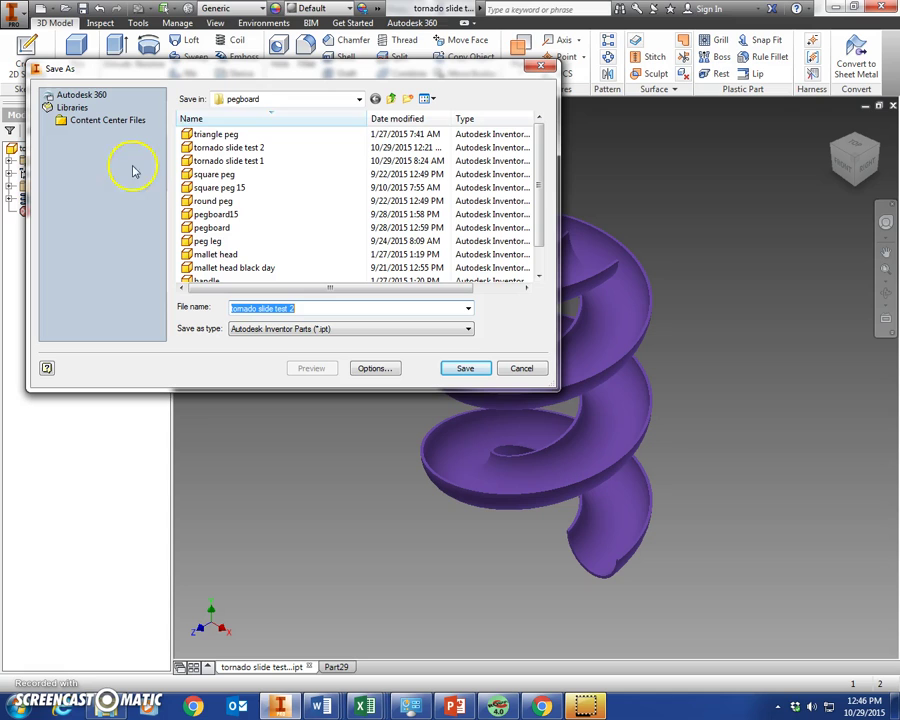
{"action": "left_click", "coordinate": [271, 97]}
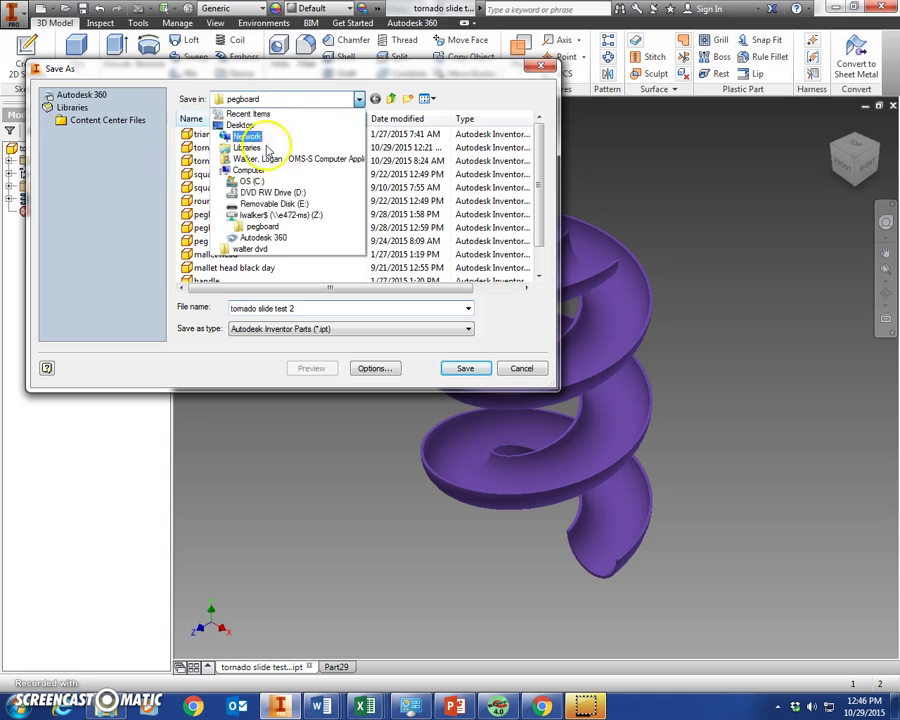
{"action": "left_click", "coordinate": [270, 215]}
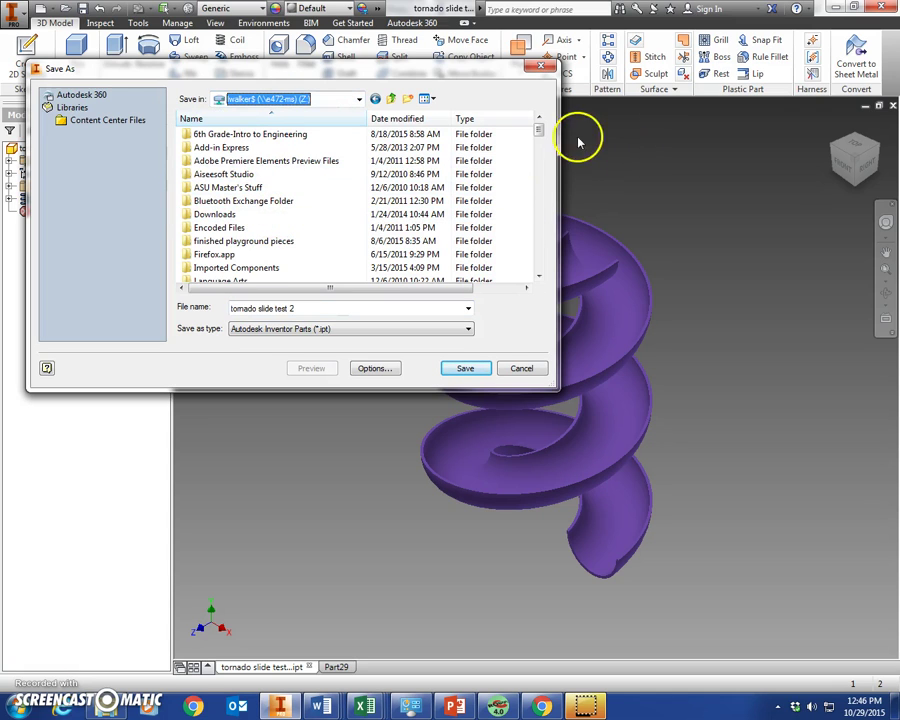
{"action": "left_click", "coordinate": [540, 192]}
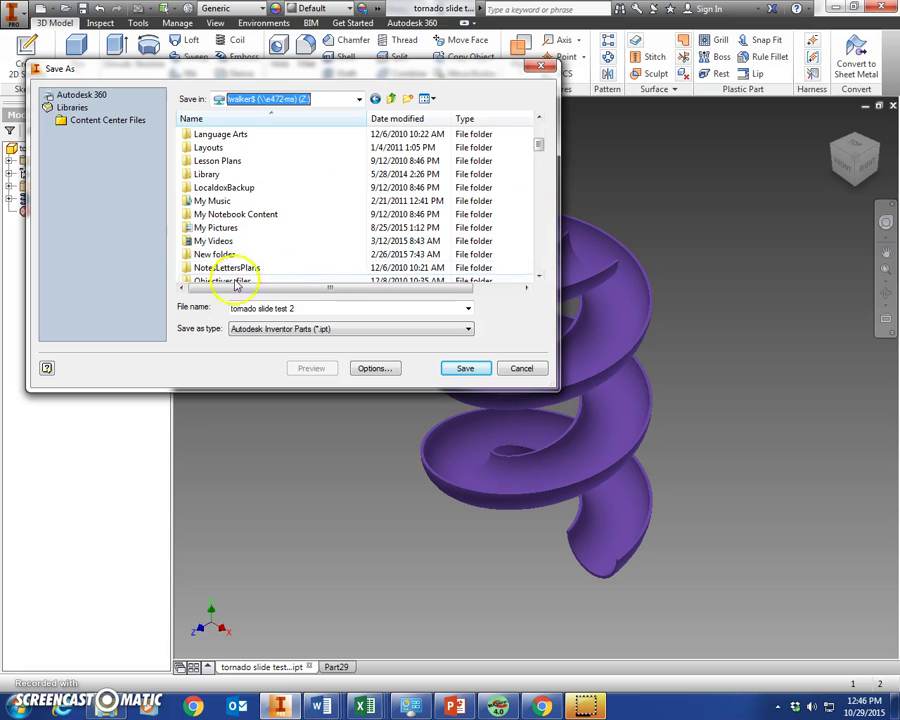
{"action": "left_click", "coordinate": [539, 276]}
{"action": "left_click", "coordinate": [539, 278]}
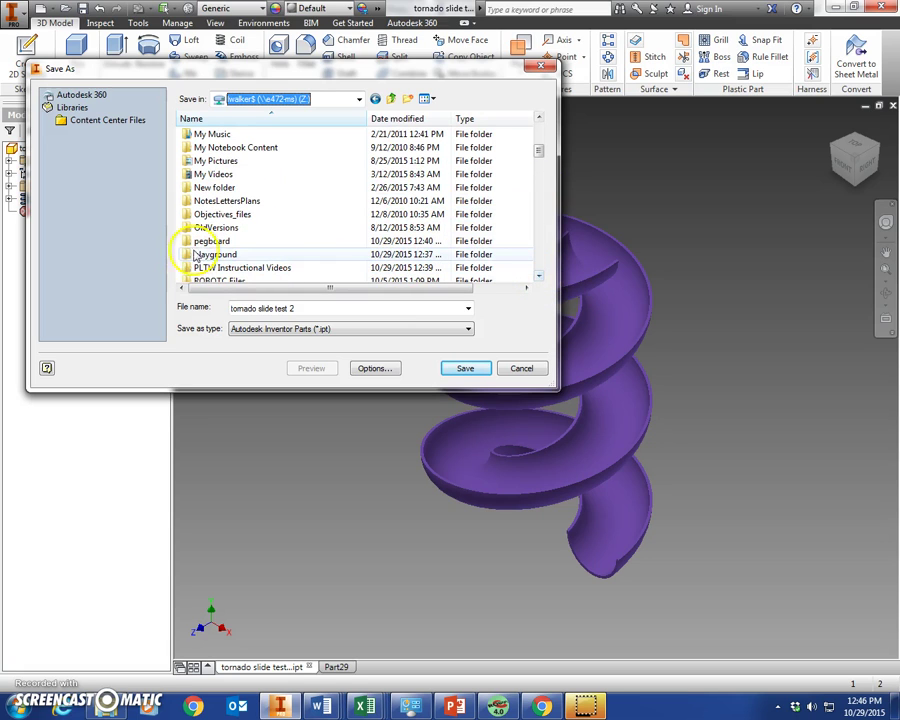
{"action": "left_click", "coordinate": [205, 254]}
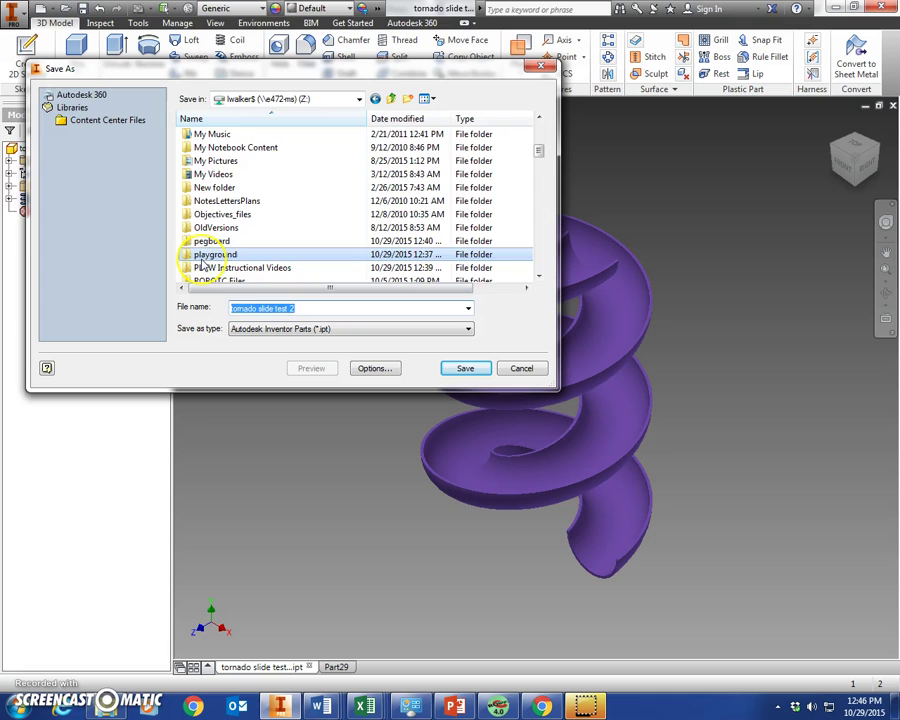
{"action": "double_click", "coordinate": [228, 254]}
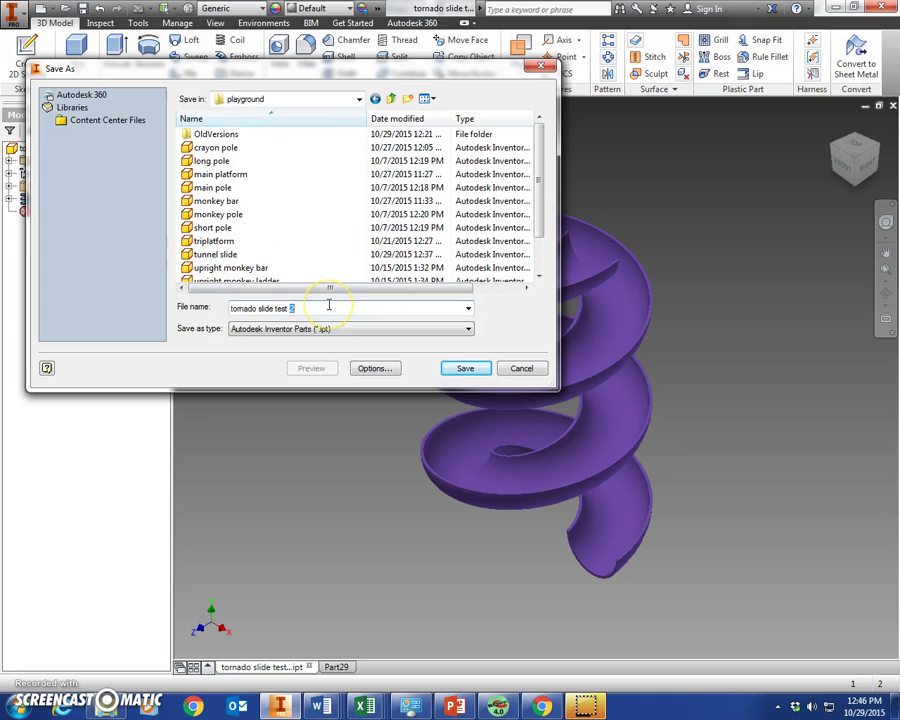
Name the file 'spiral slide' and save it.
{"action": "left_click_drag", "start_coordinate": [323, 309], "coordinate": [150, 277]}
{"action": "type", "text": "spiral slide"}
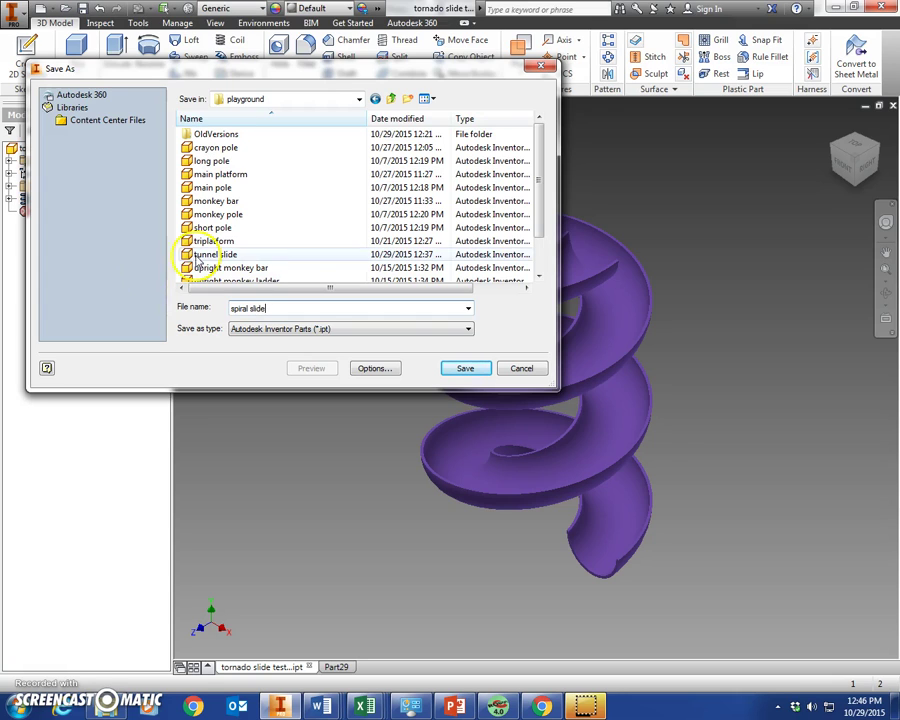
{"action": "left_click", "coordinate": [465, 369]}
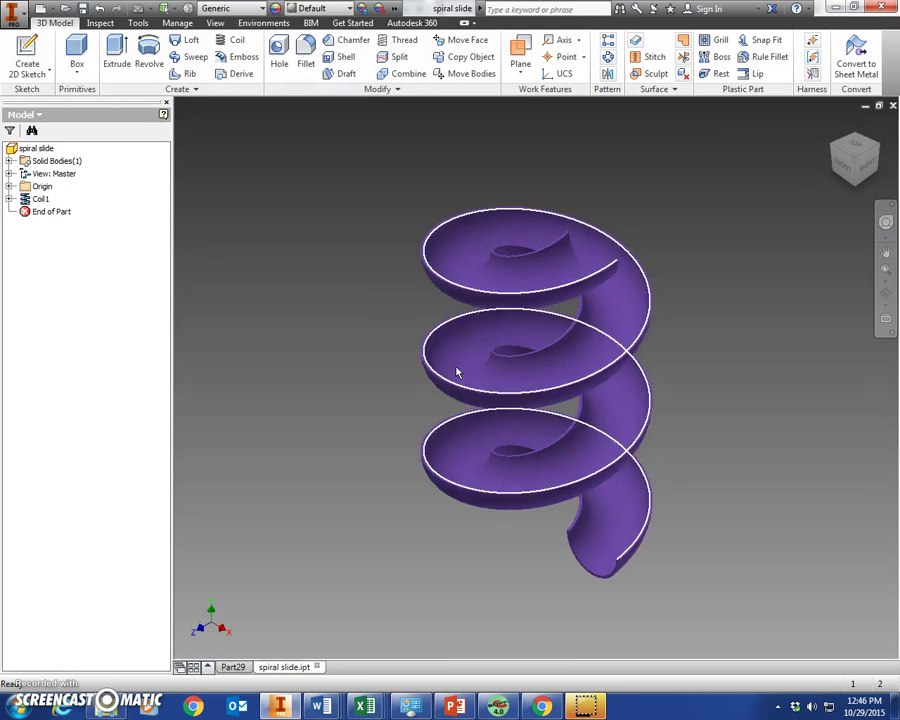